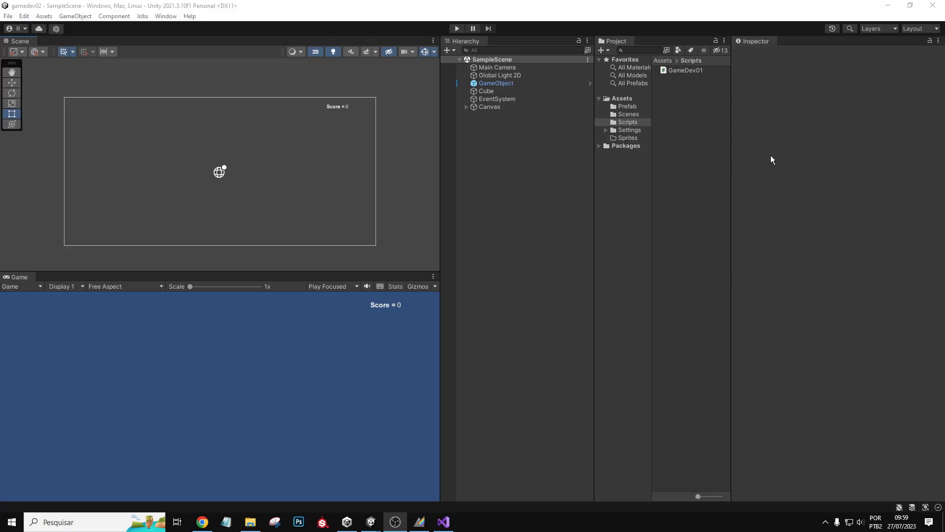
- Import player_prototype.png as a new asset into the Scripts folder
right_click(668, 87)
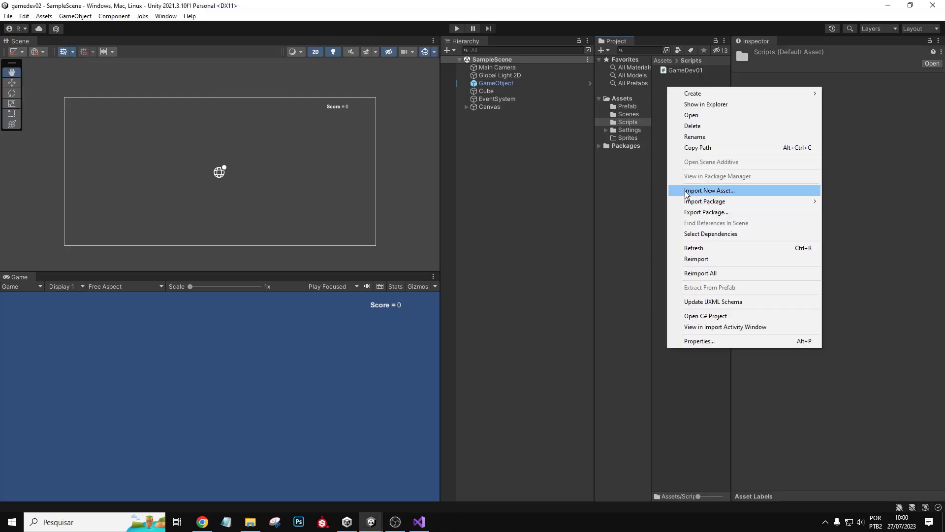
click(687, 191)
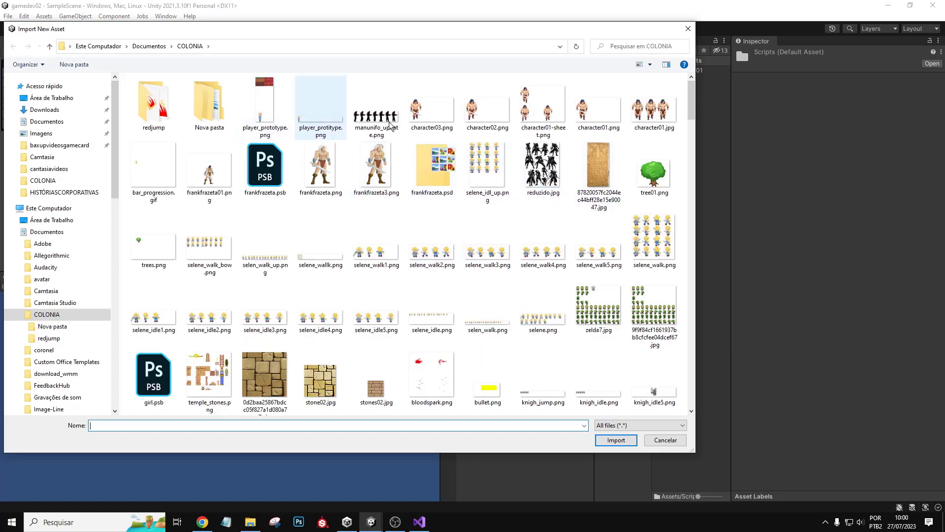
click(273, 88)
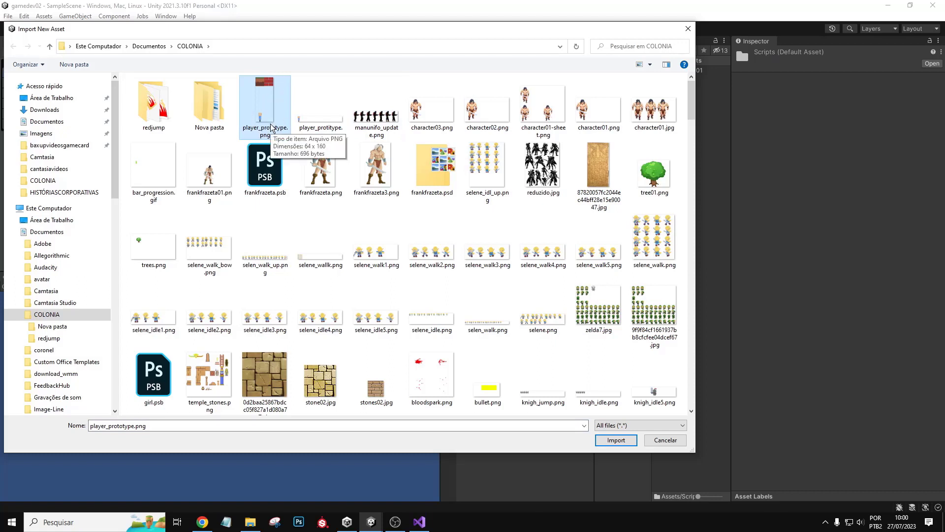
click(623, 442)
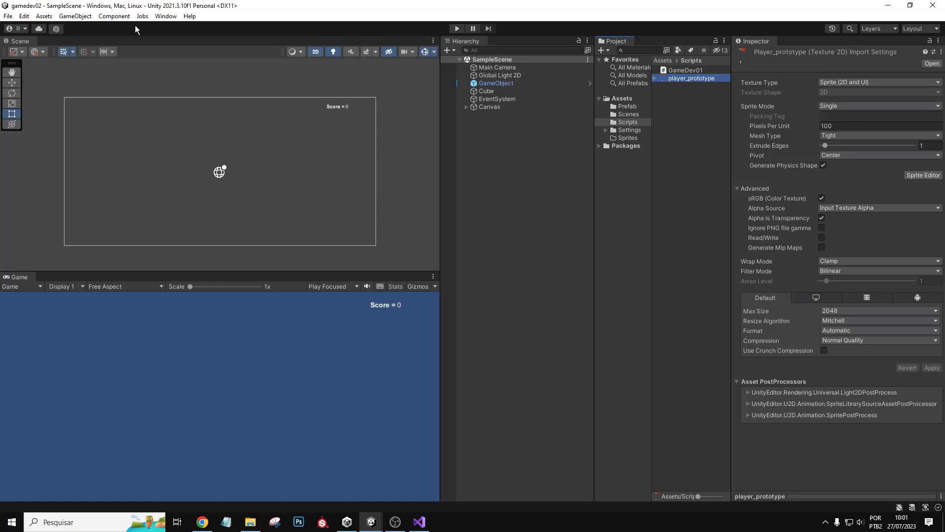
- Find the 2D Sprite package in the Package Manager, unlock it and close the manager
click(165, 16)
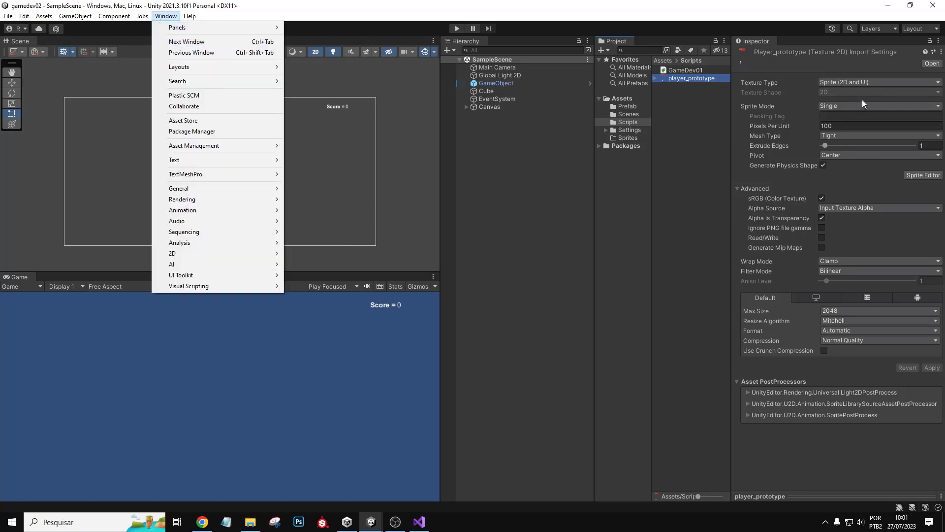
click(215, 130)
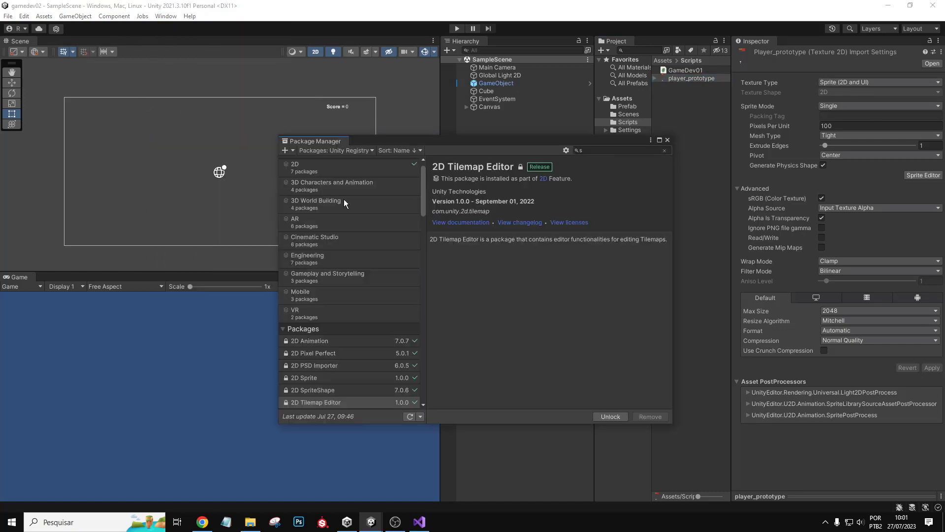
click(317, 173)
scroll(321, 221, down, 3)
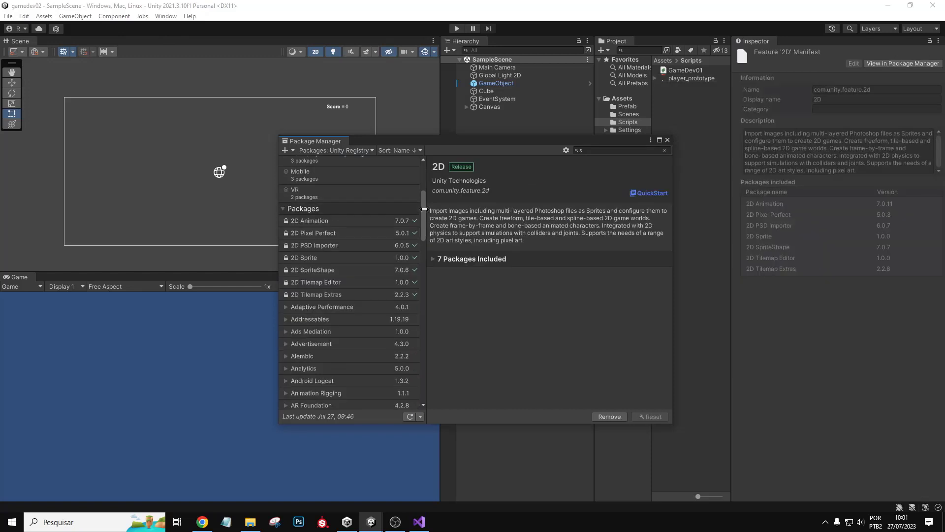
click(307, 258)
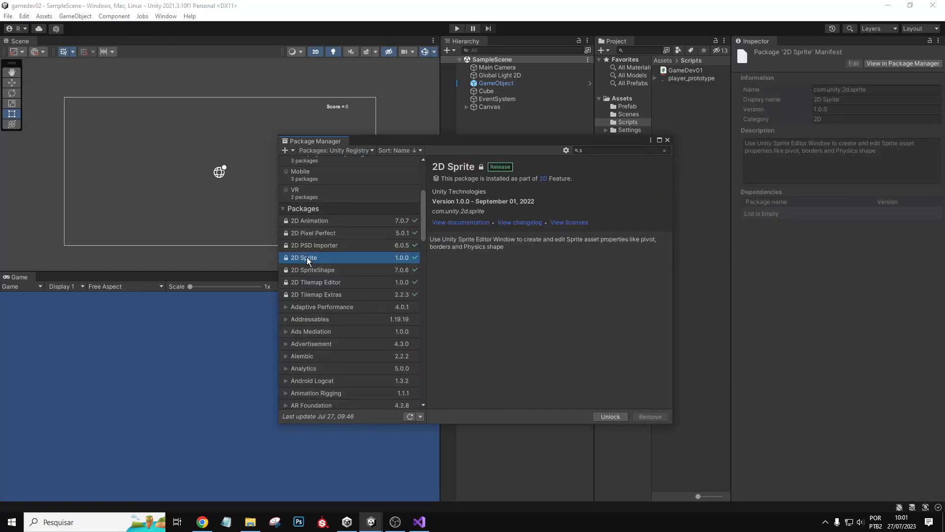
click(607, 418)
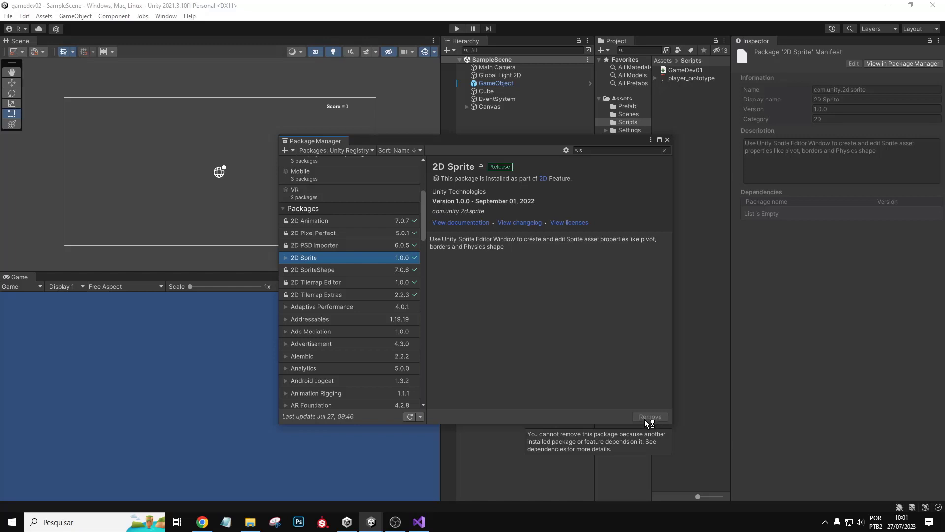
click(667, 142)
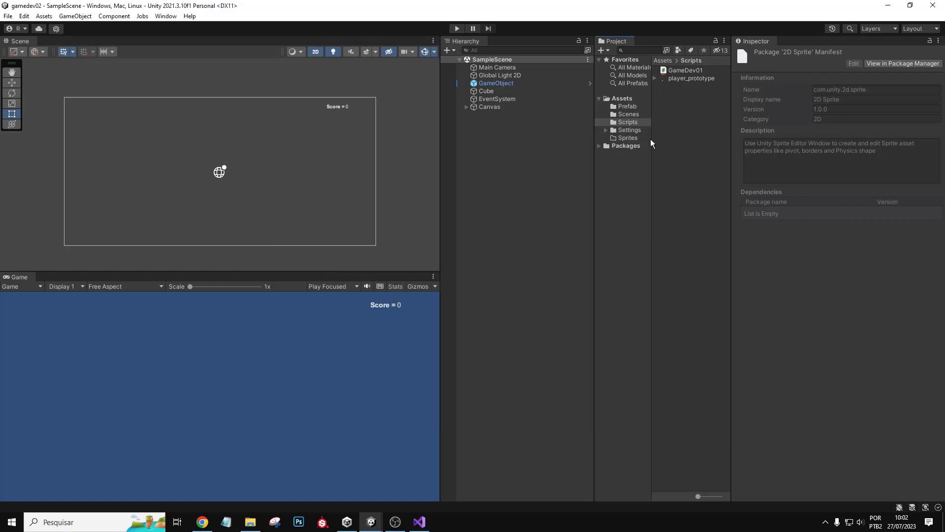
- Set the Sprite Mode of the player_prototype texture to Multiple
click(695, 80)
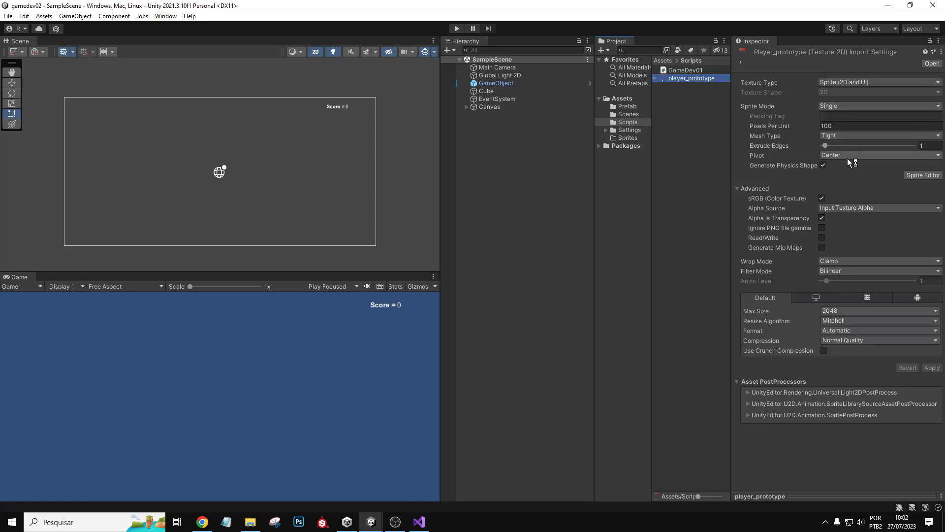
click(836, 107)
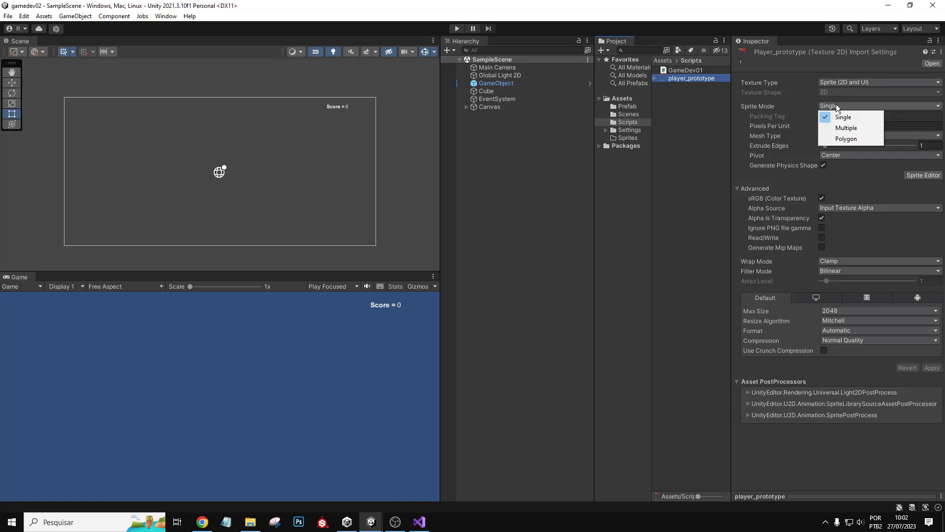
click(852, 130)
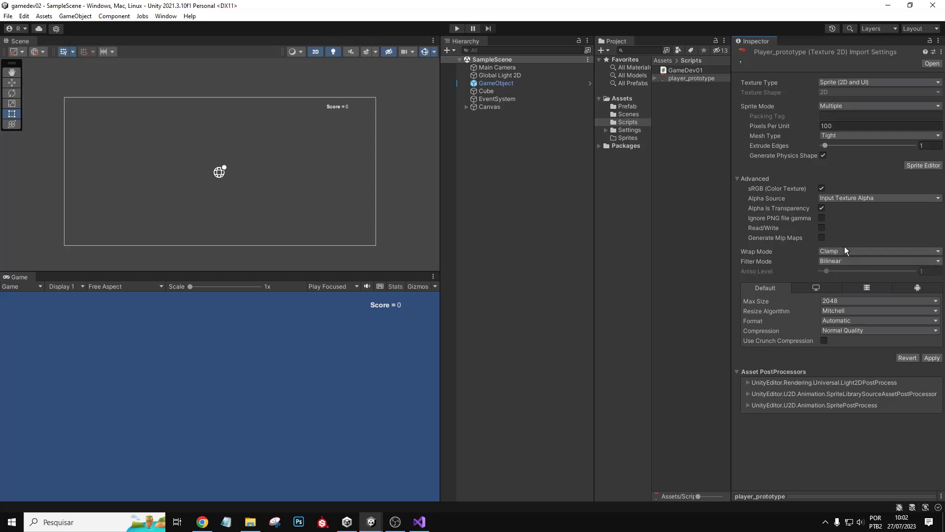
- Try the Point (no filter) filter mode on the player_prototype texture and return it to Bilinear, keeping the Clamp wrap mode
click(894, 250)
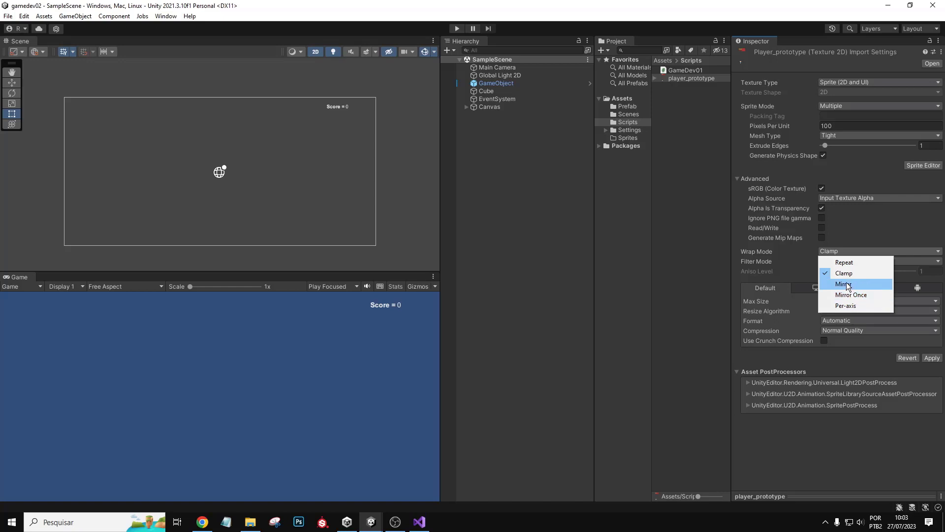
click(850, 237)
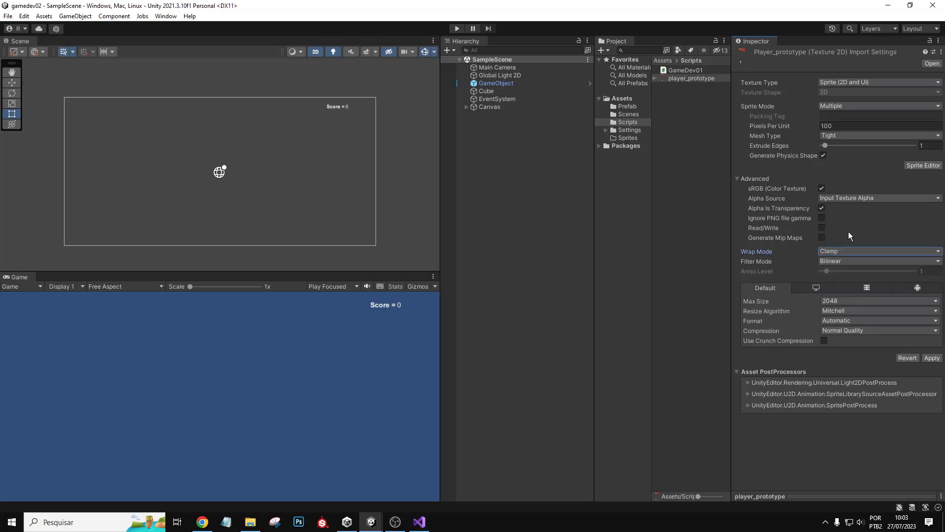
click(848, 261)
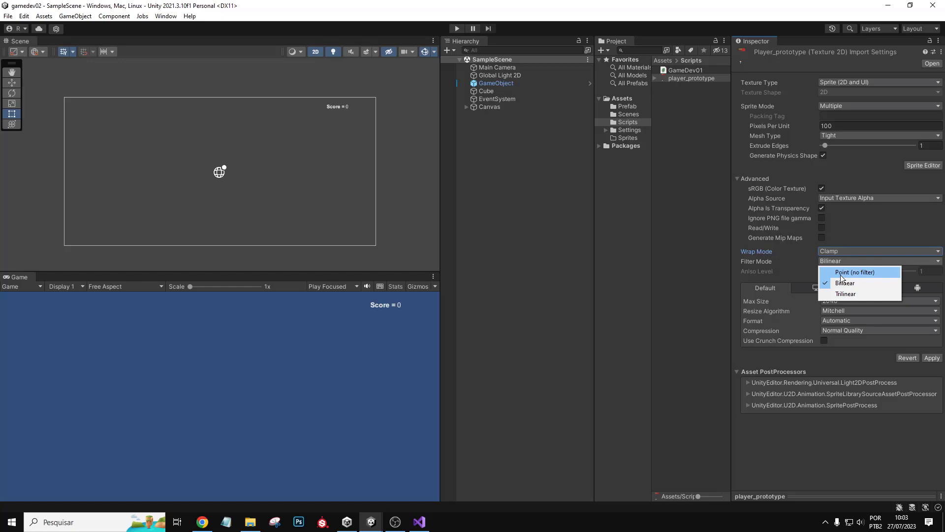
click(839, 274)
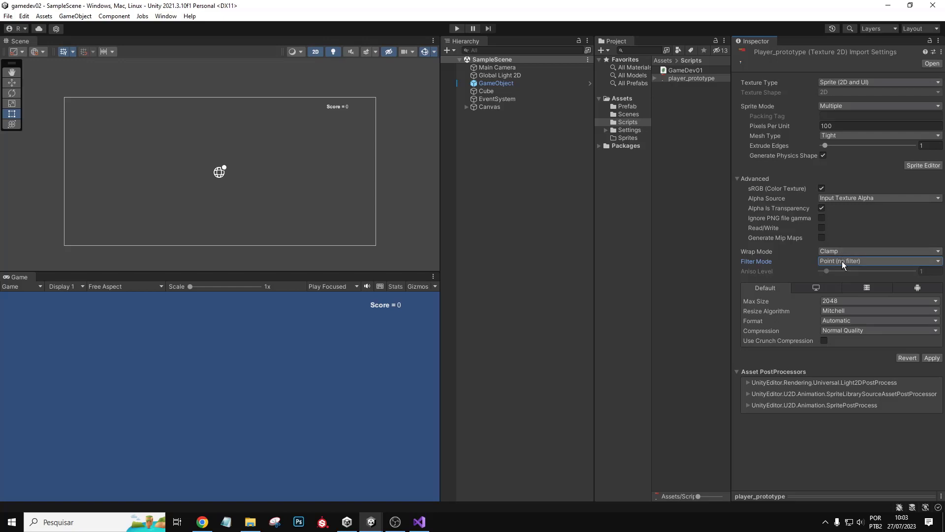
click(842, 261)
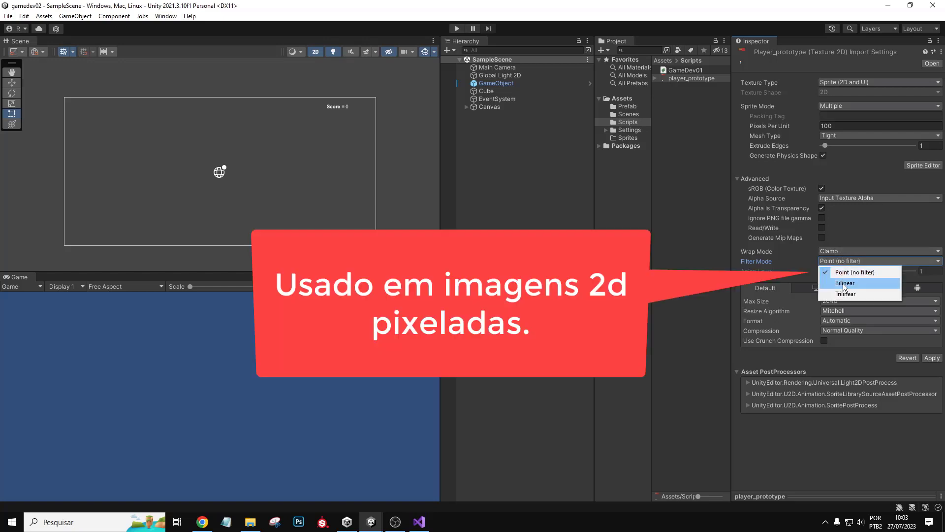
click(843, 282)
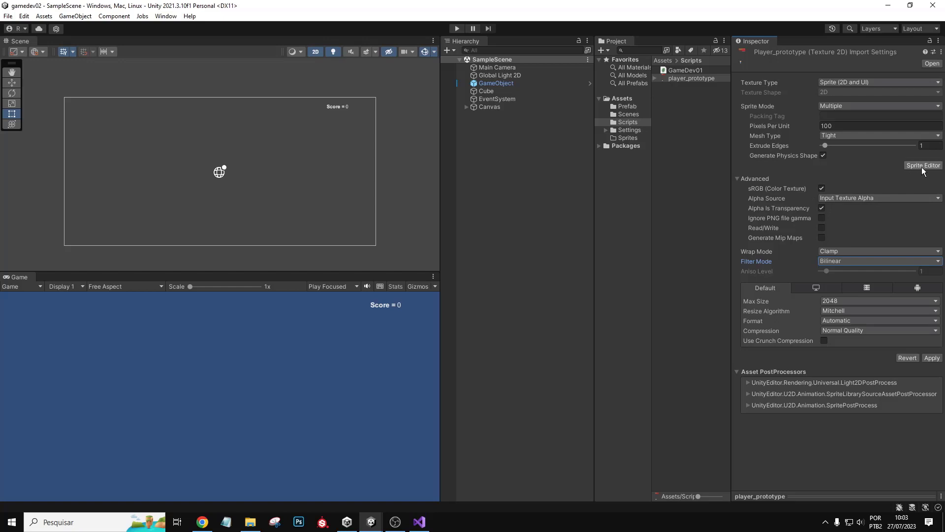
- Apply the import settings of player_prototype and open the texture in the Sprite Editor
click(931, 360)
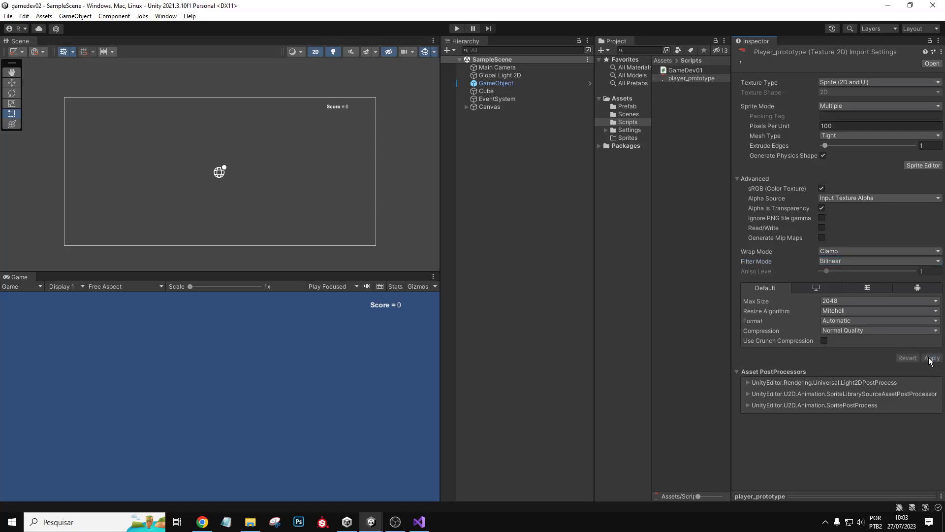
click(922, 166)
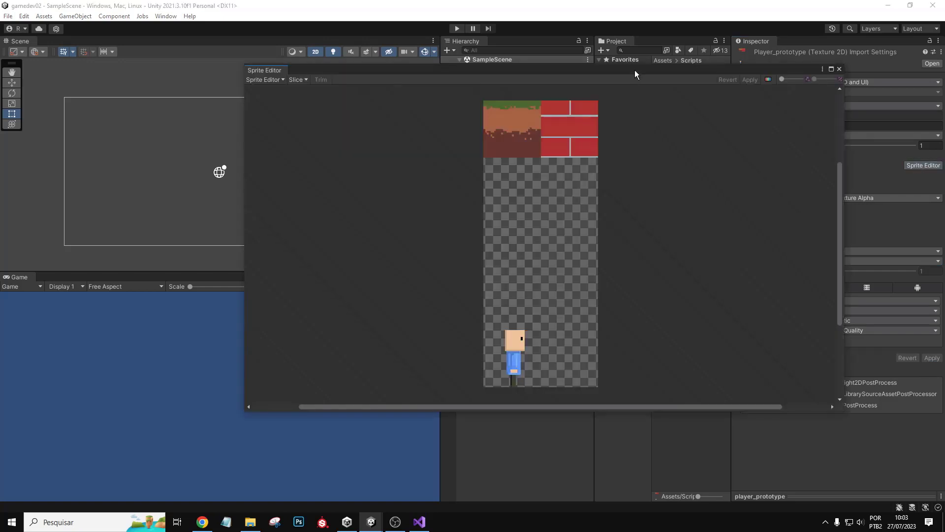
drag(631, 70, 488, 86)
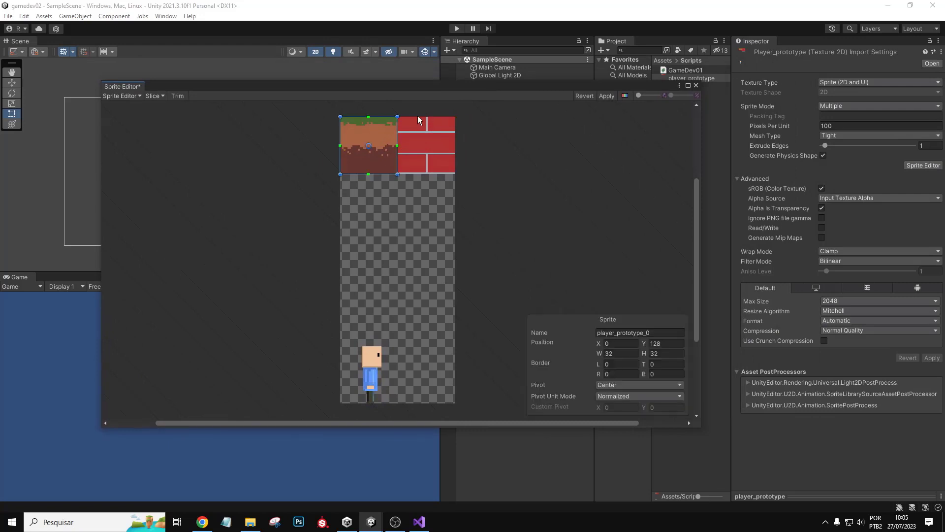
- Try outlining the red brick tile by hand as a separate sprite and undo the manual slicing
click(454, 116)
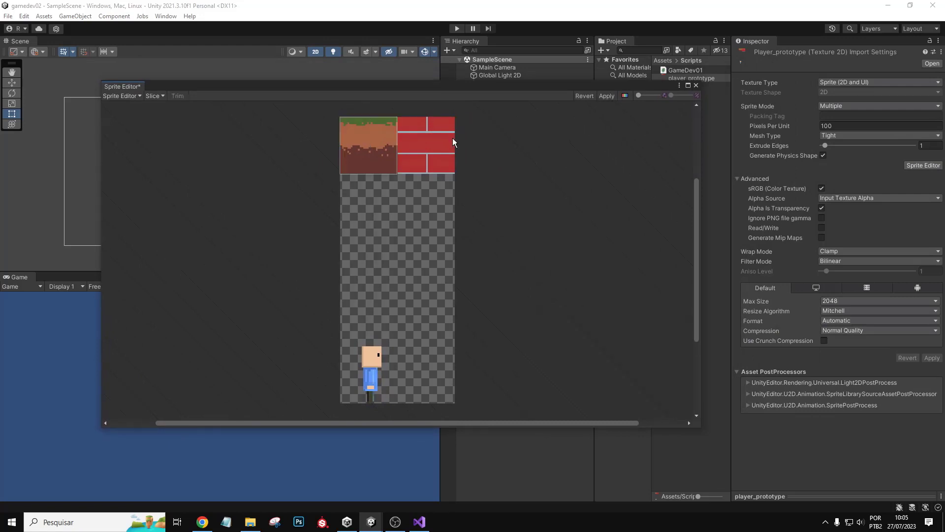
click(398, 172)
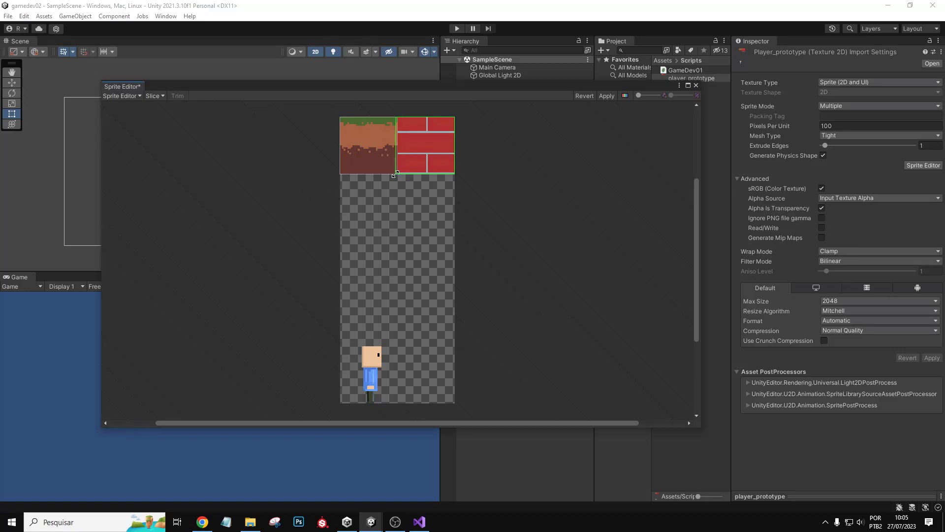
key(ctrl+z)
click(429, 210)
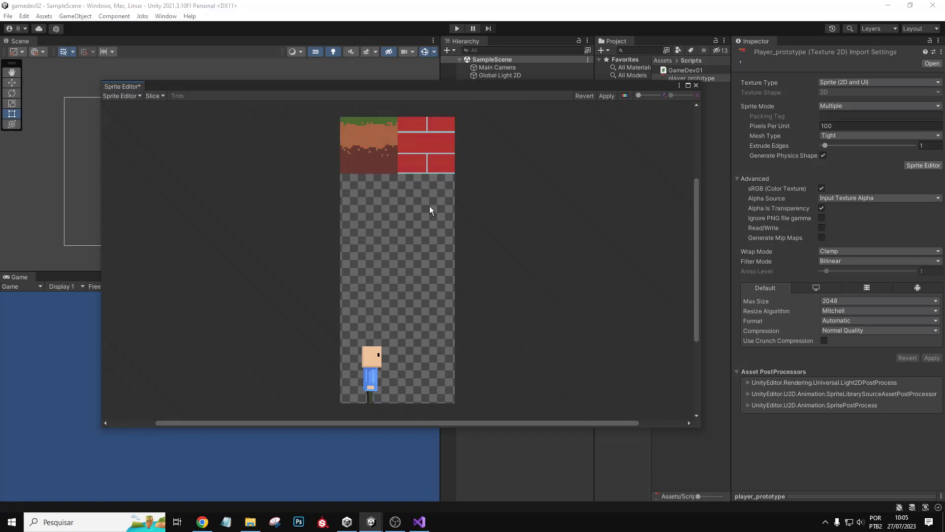
- Set the slicing type to Grid By Cell Size with a pixel size of 32 by 32
click(158, 96)
click(237, 105)
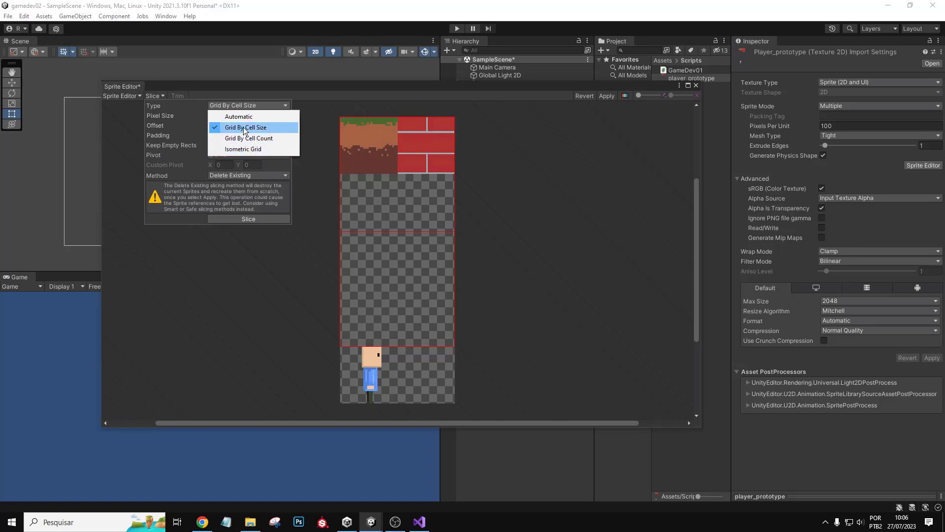
click(243, 129)
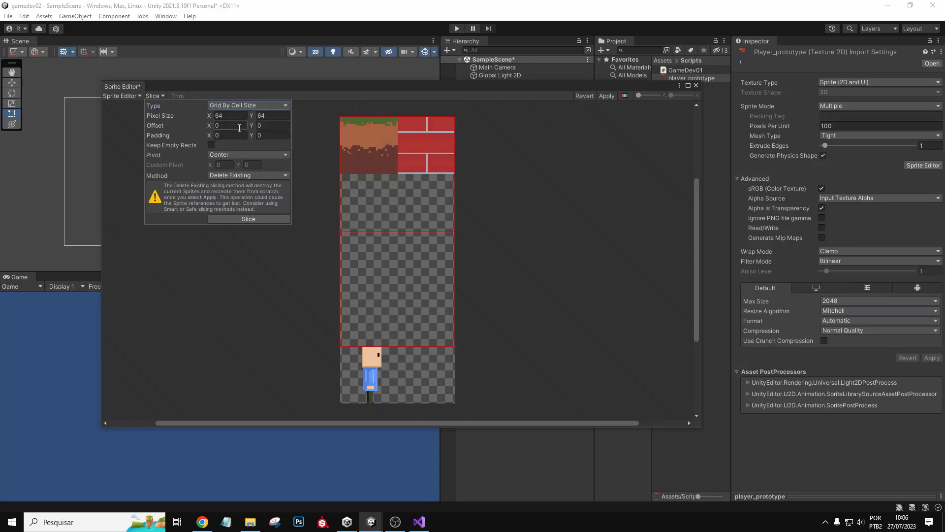
click(209, 115)
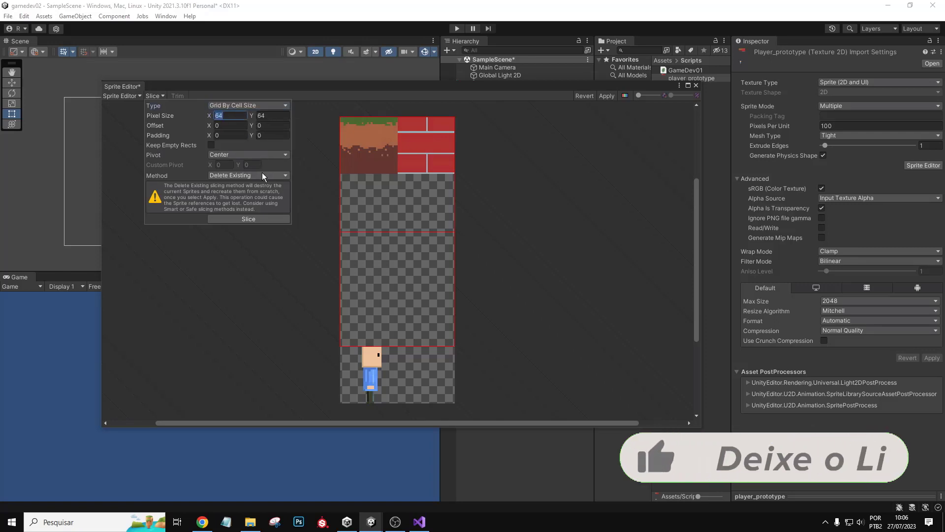
text(32)
click(260, 115)
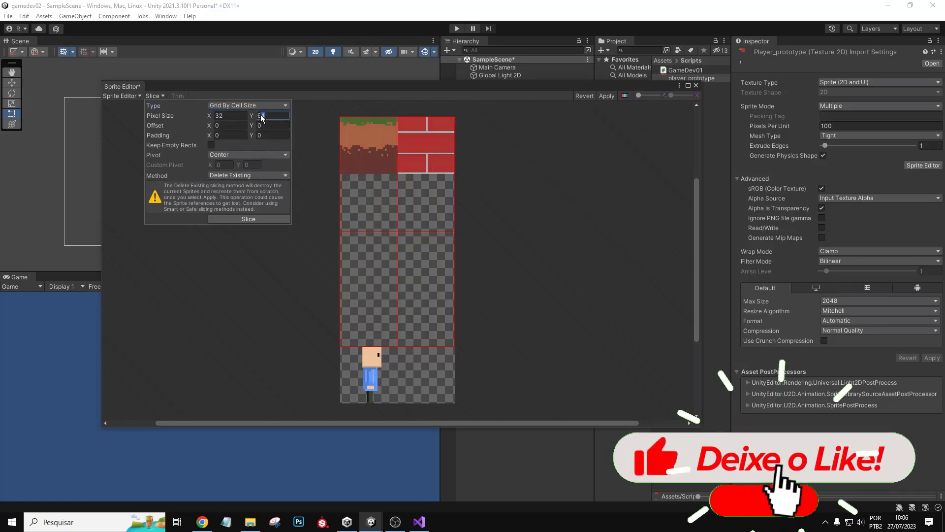
text(32)
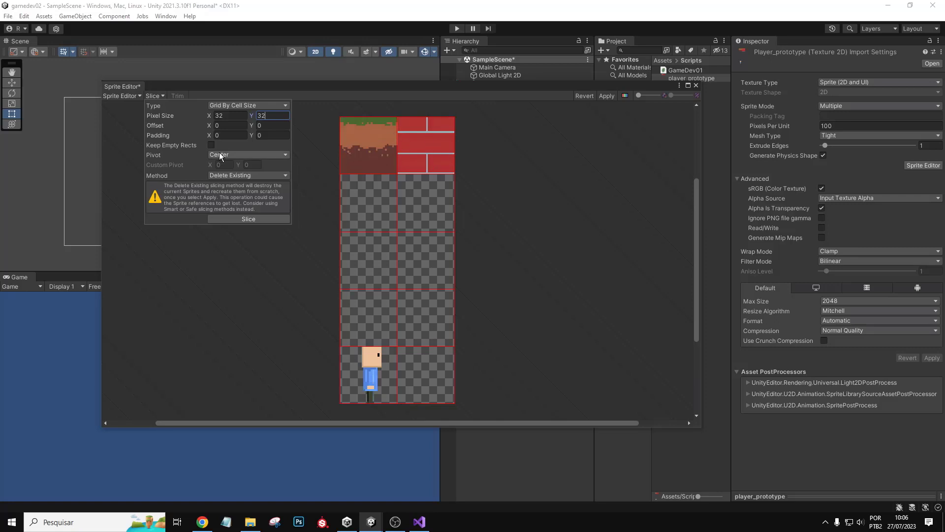
- Try a pixel size of 16 by 16 for the slicing grid
click(227, 118)
text(16)
key(Tab)
text(1)
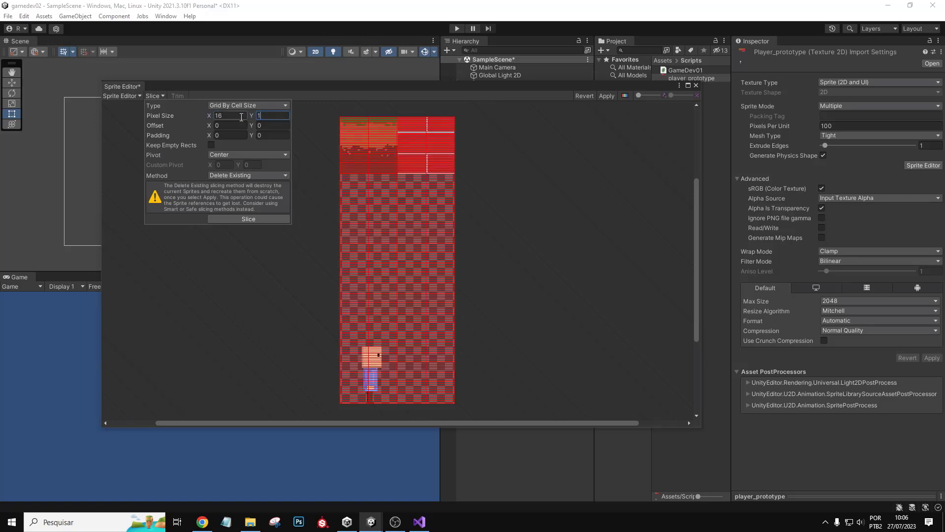
text(6)
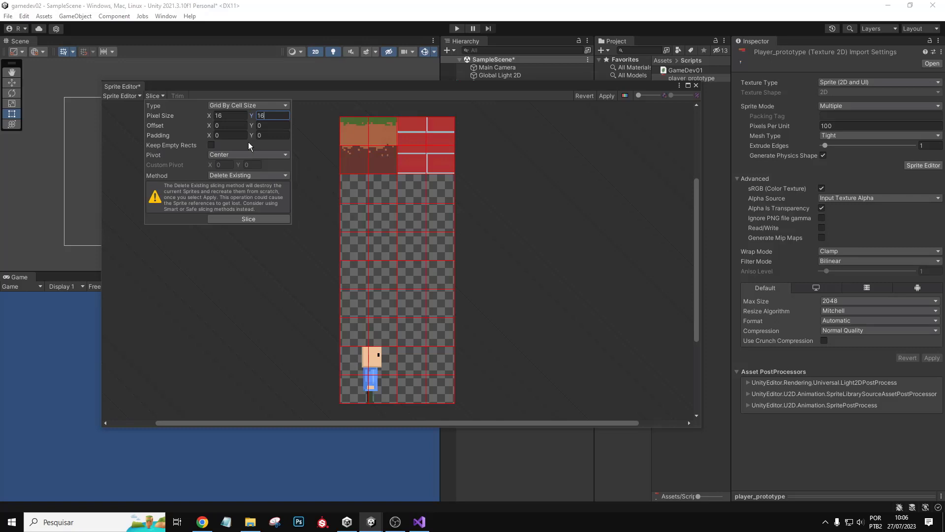
- Set the grid's pixel size to 32 by 32 and slice the sprite sheet
click(217, 116)
text(3)
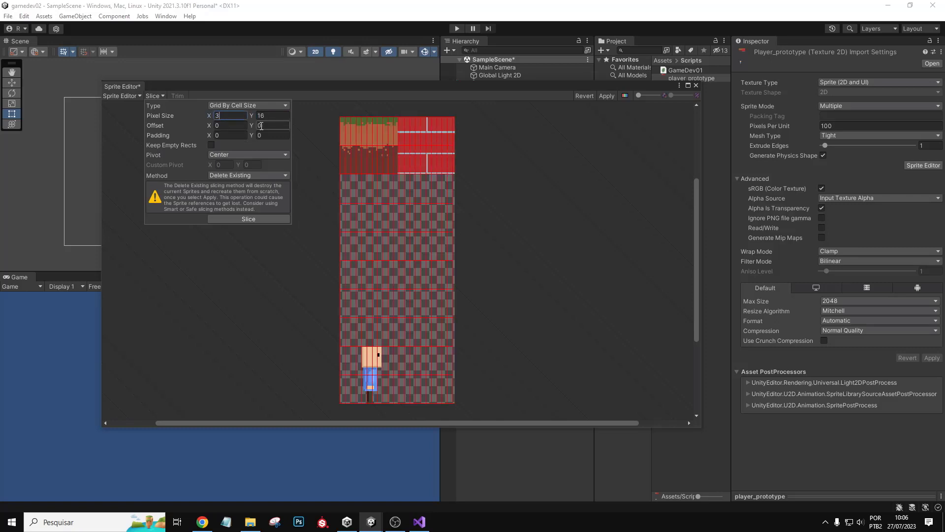
text(2)
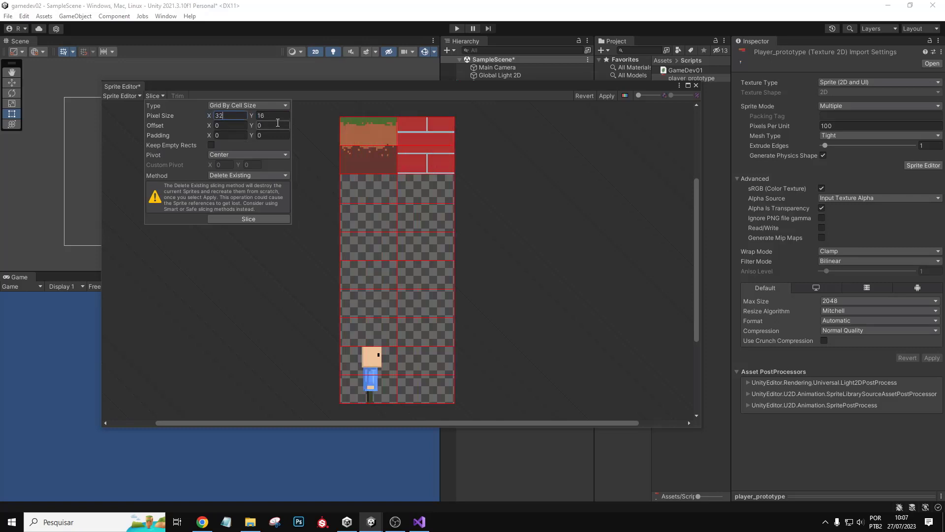
click(278, 114)
text(32)
click(243, 220)
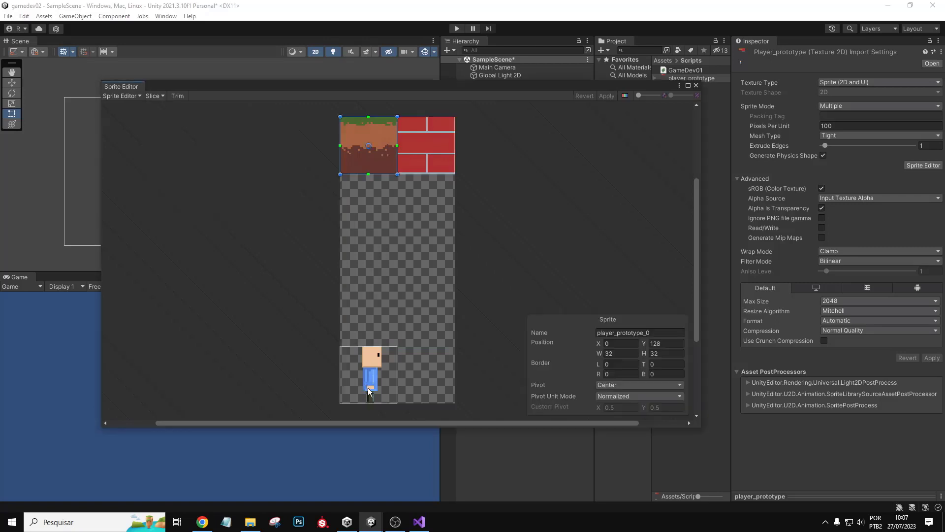
- Check the individual slices of the sheet by selecting the grass tile, the brick tile and the character
click(368, 388)
click(433, 145)
click(385, 135)
click(427, 143)
click(388, 324)
click(378, 142)
click(446, 145)
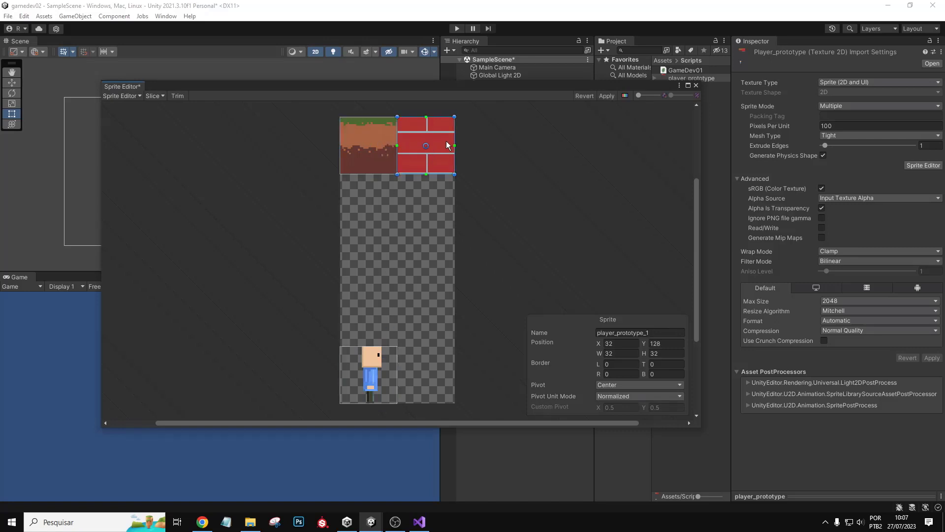
- Close the sprite editor, applying the slicing, and expand the player_prototype asset to list its sprites
click(697, 86)
click(467, 281)
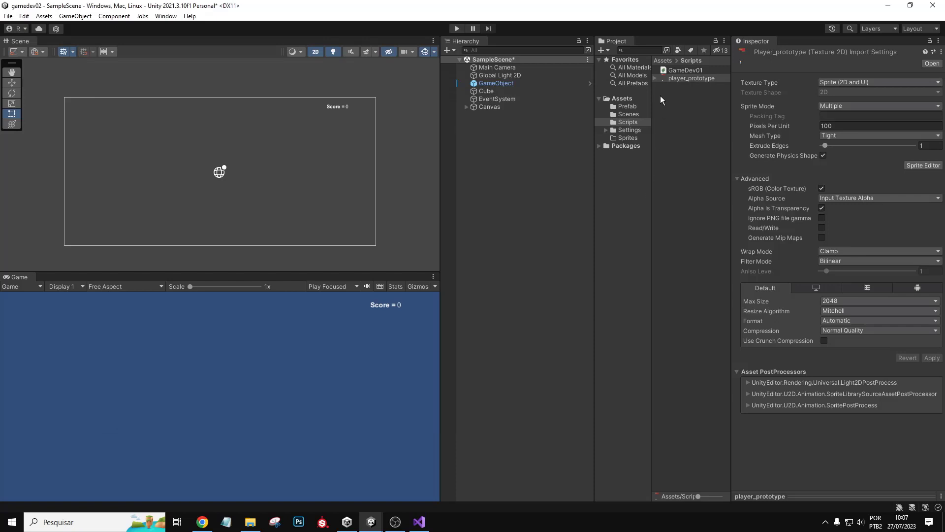
click(655, 78)
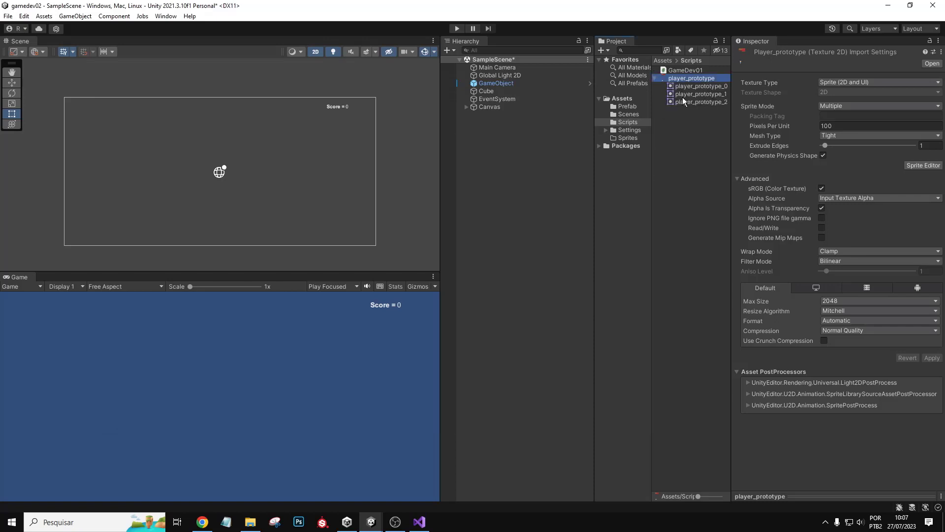
- Select the player_prototype_0 sprite and enlarge its preview area
click(710, 88)
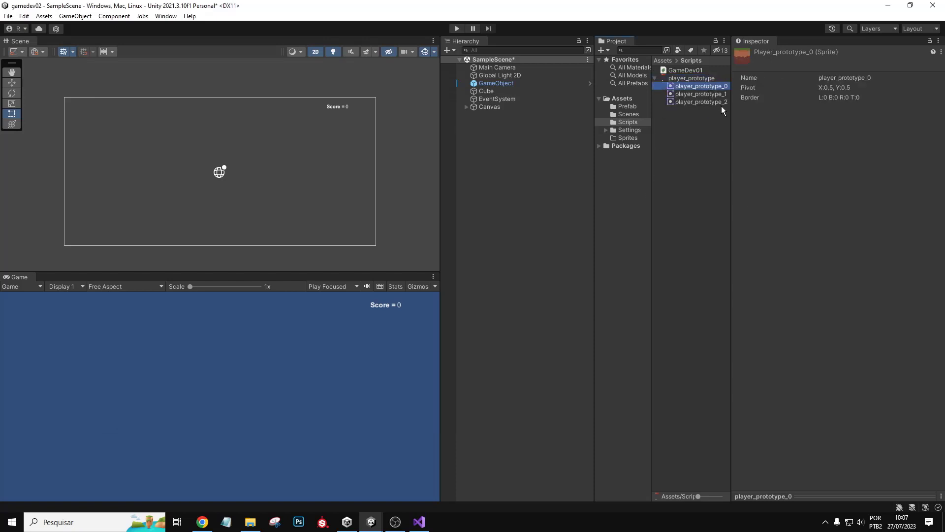
drag(849, 496, 802, 492)
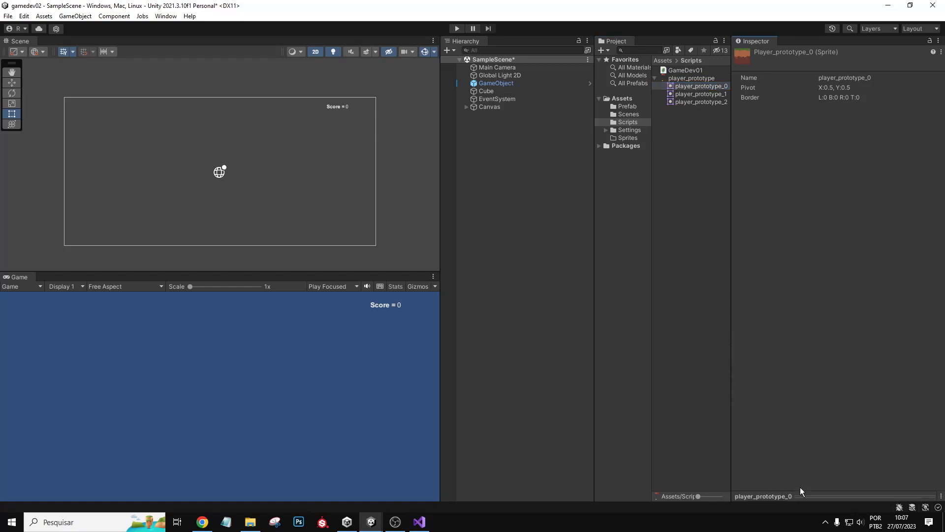
drag(859, 480, 850, 396)
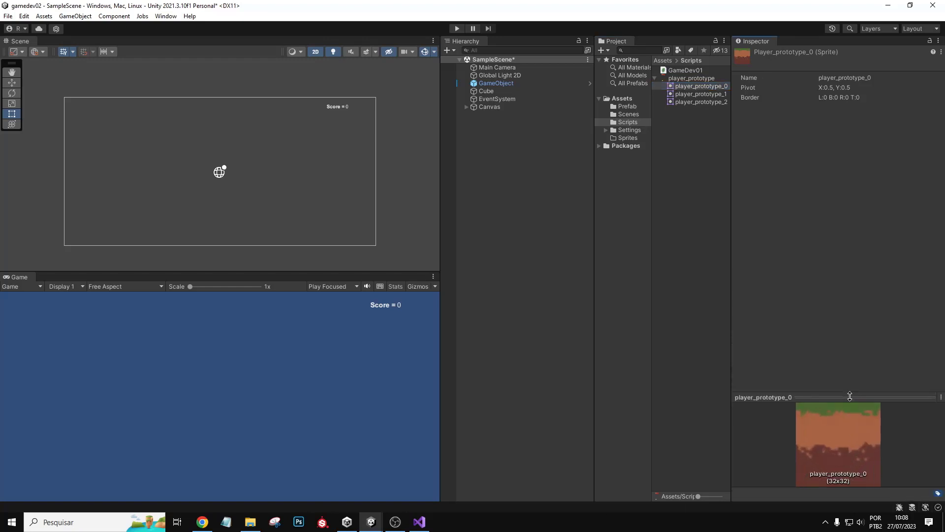
- Compare the previews of the sliced sprites and of the whole player_prototype sheet
click(677, 96)
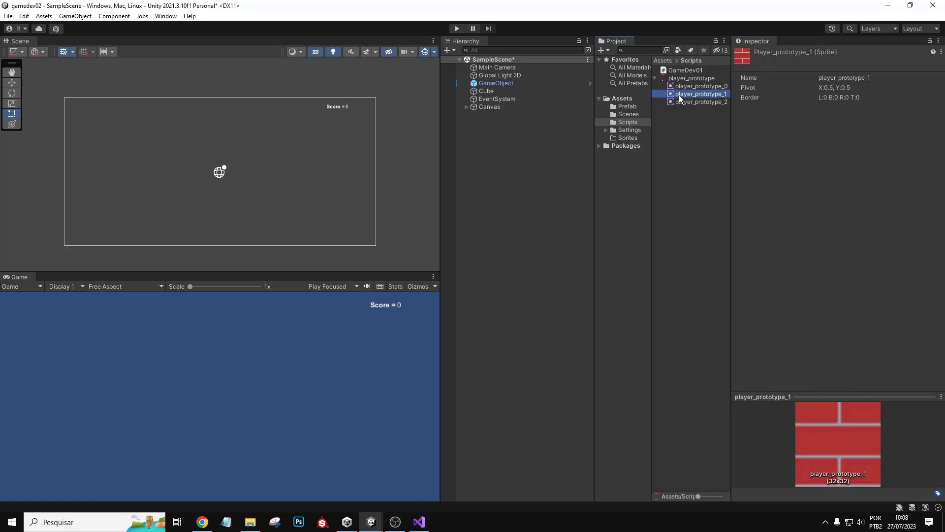
click(683, 102)
click(688, 94)
click(690, 79)
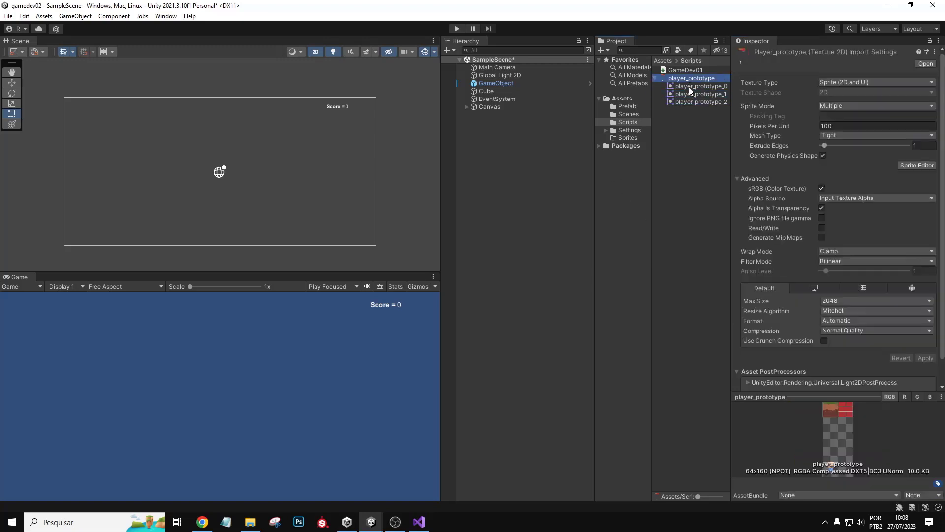
click(690, 87)
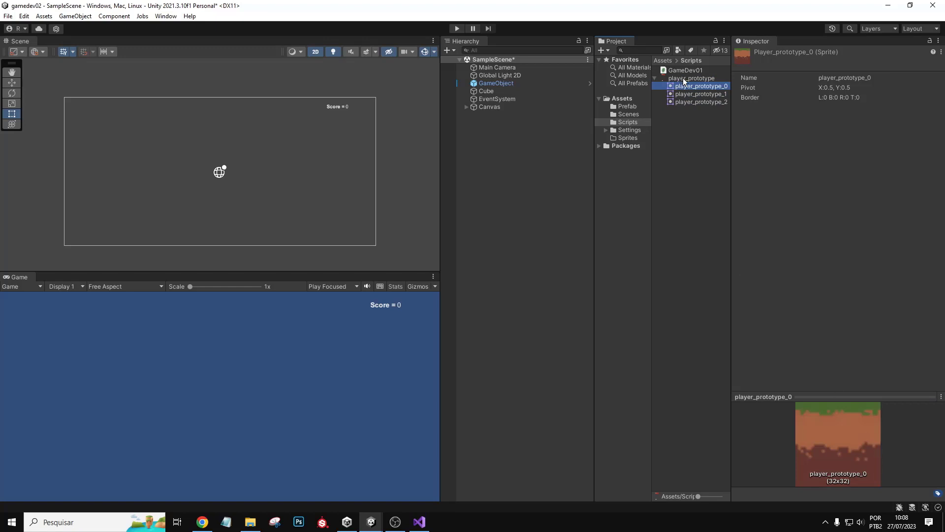
click(691, 95)
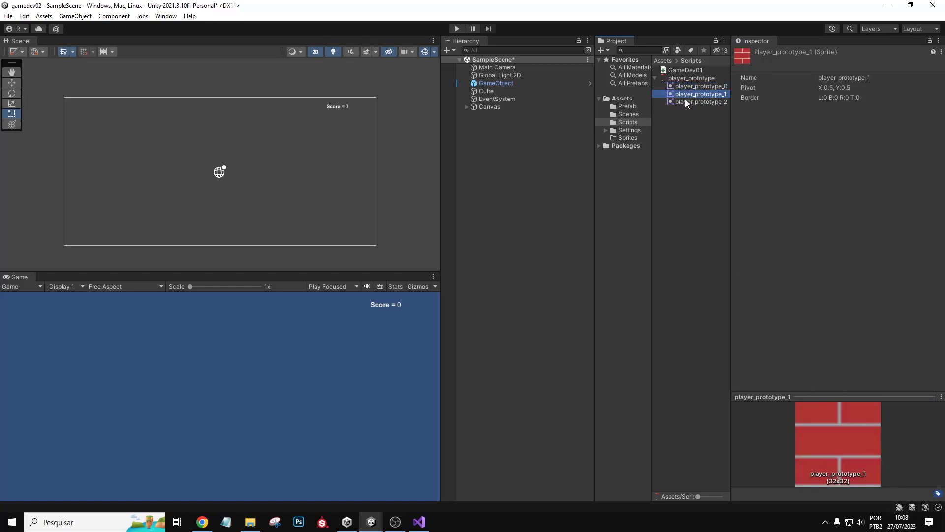
- Place the player_prototype_2 character sprite near the centre of the camera frame in the scene
click(685, 100)
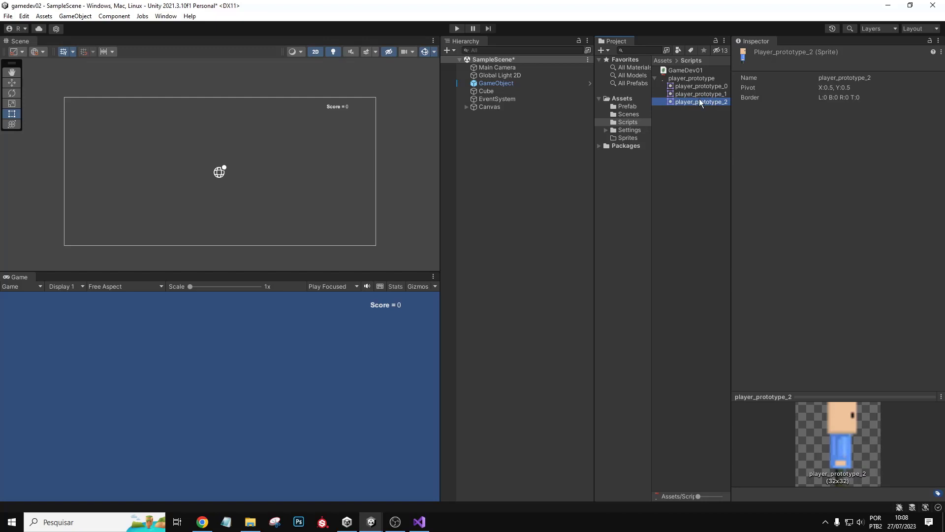
drag(698, 100, 219, 172)
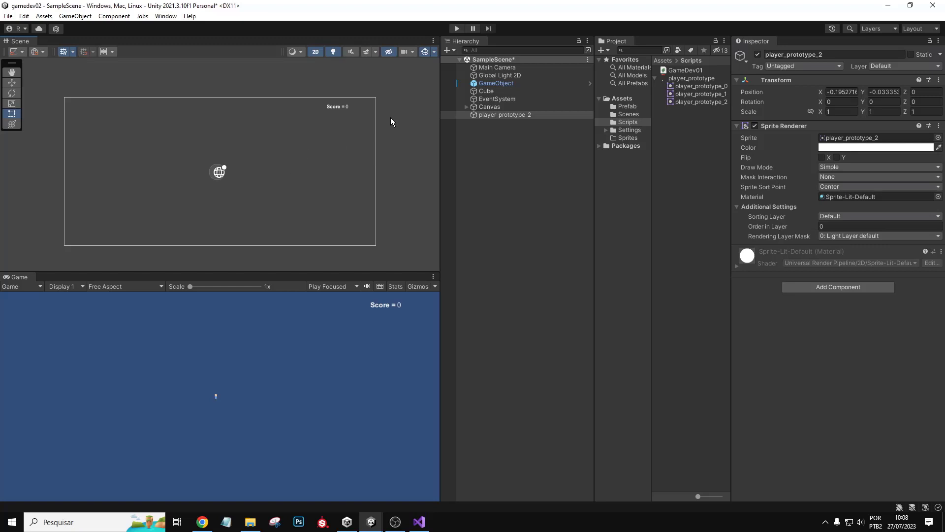
- Set the Main Camera's orthographic size to 0.2 for a close-up of the character
double_click(496, 68)
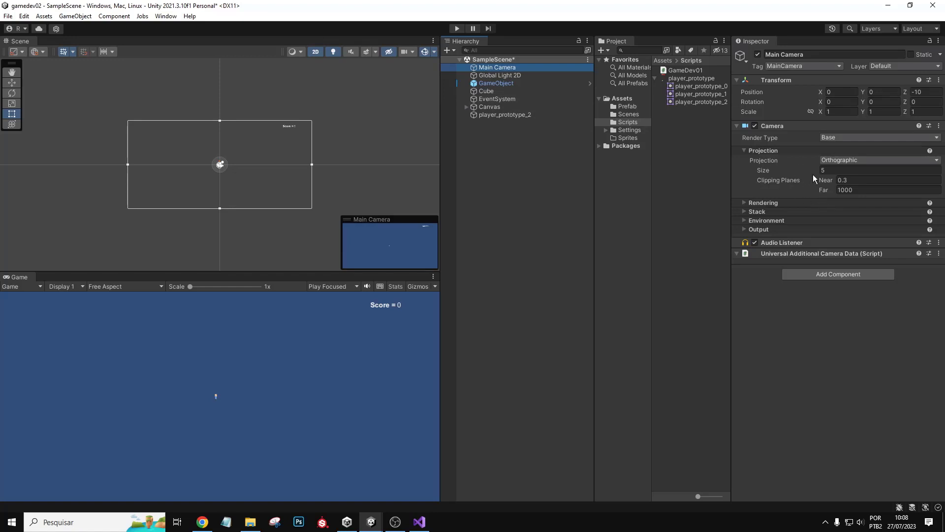
drag(808, 170, 739, 162)
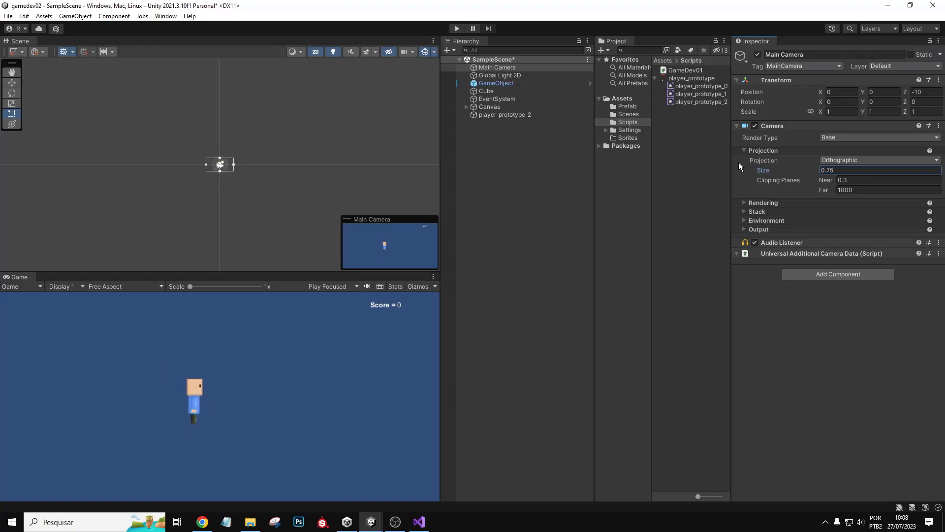
click(845, 168)
text(0)
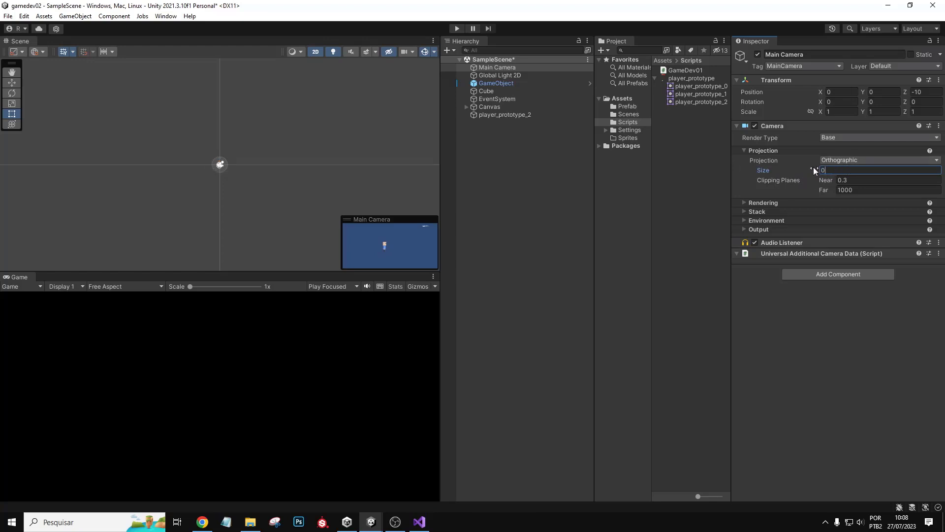
text(.2)
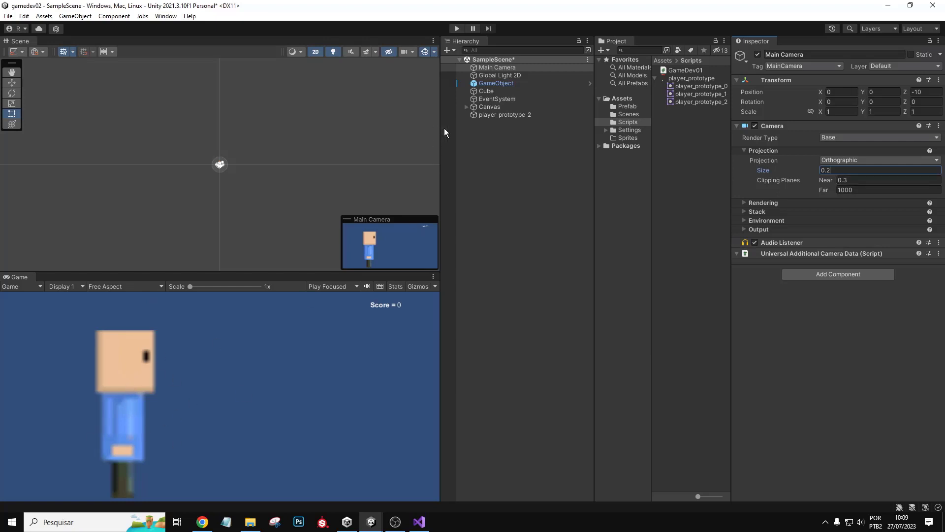
- Set the player_prototype texture's filter mode to Point (no filter) and apply the import settings
click(507, 82)
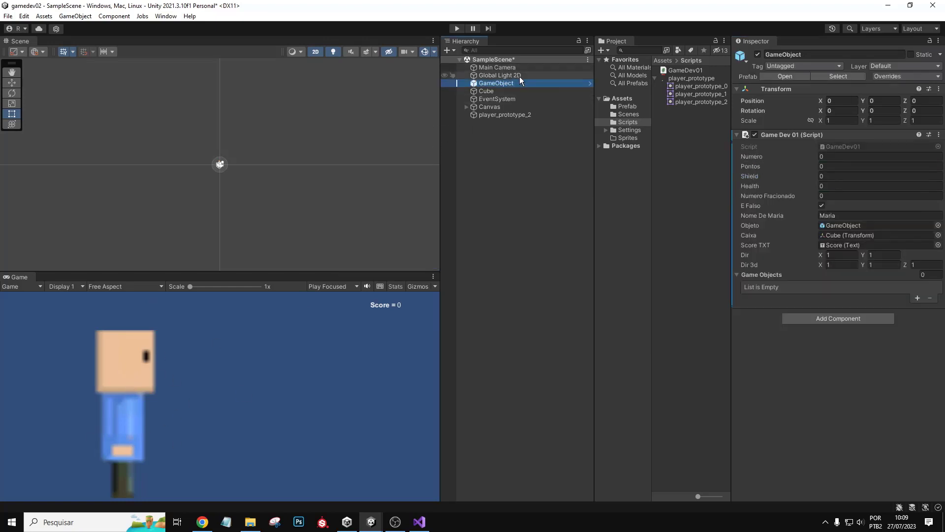
click(530, 75)
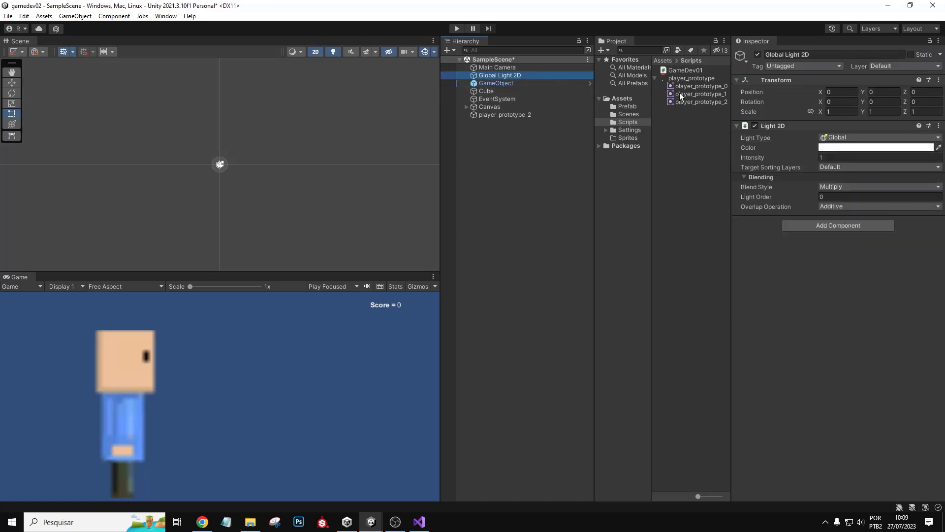
click(684, 80)
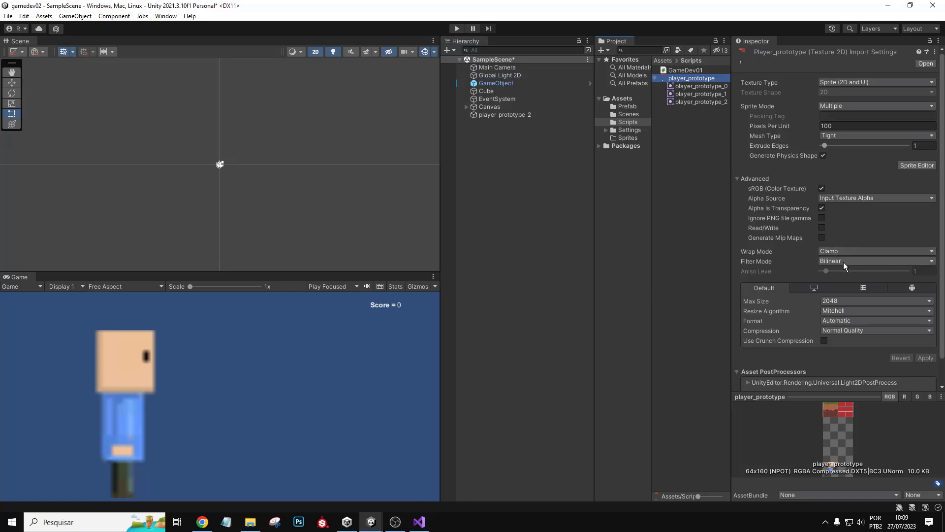
click(844, 263)
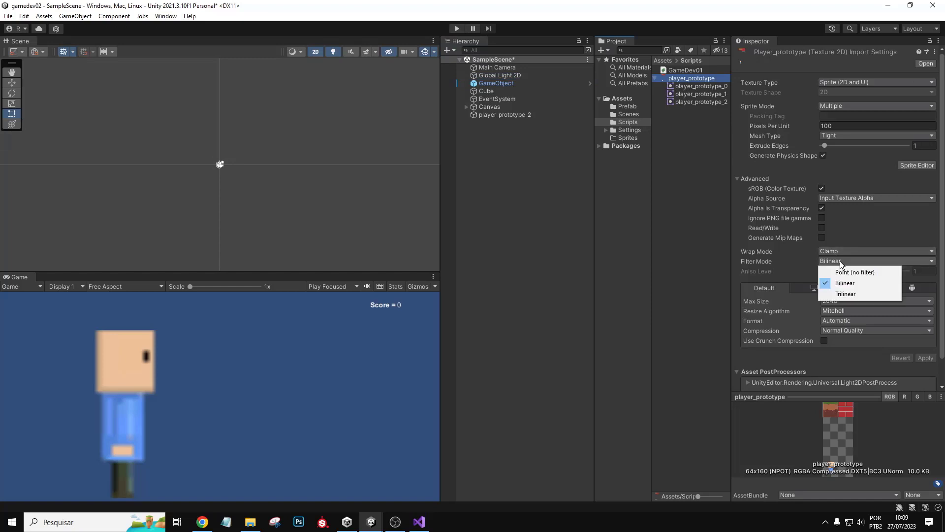
click(845, 273)
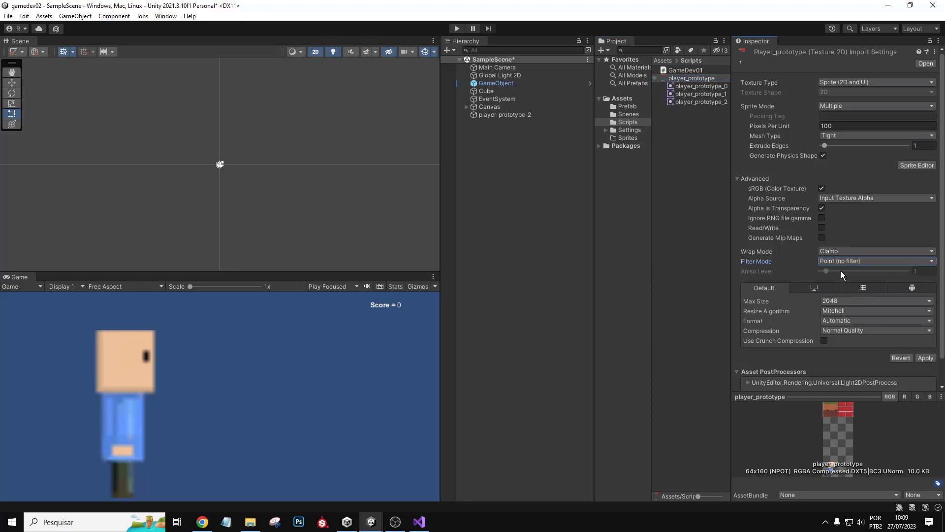
click(924, 358)
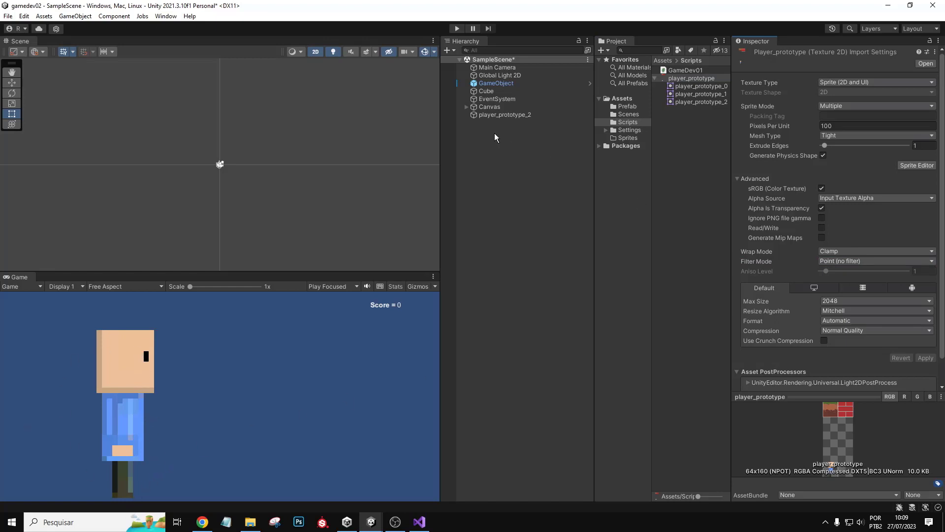
- Set the Main Camera's orthographic size to 1
click(511, 69)
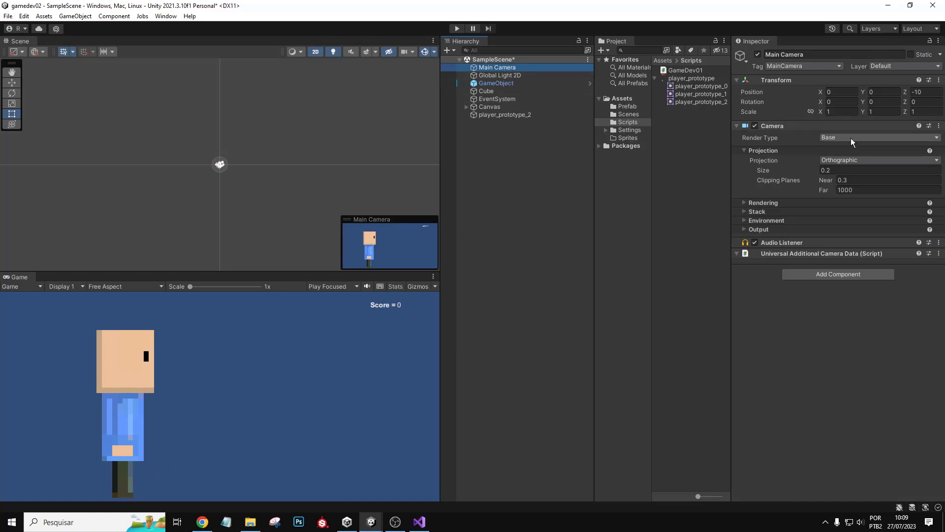
click(840, 170)
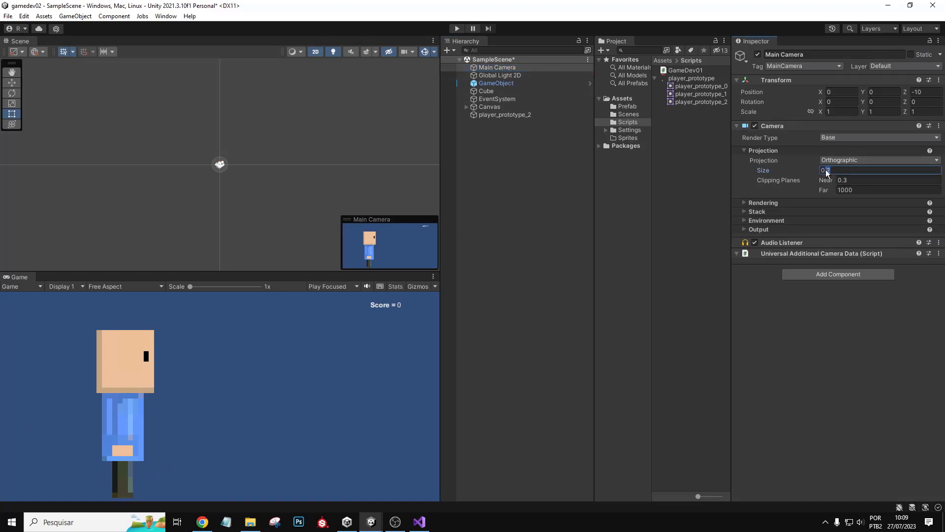
text(1)
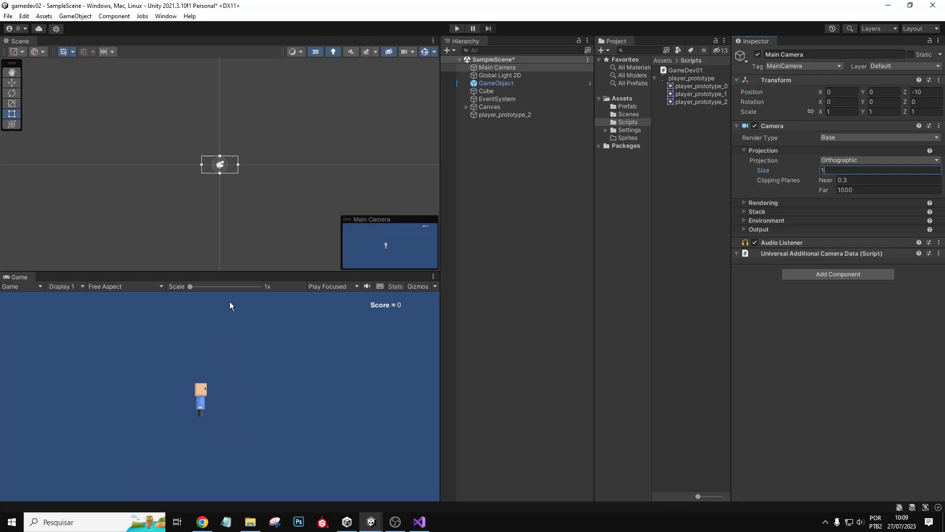
- Rename the character sprite's object in the scene to Player and select it
click(203, 412)
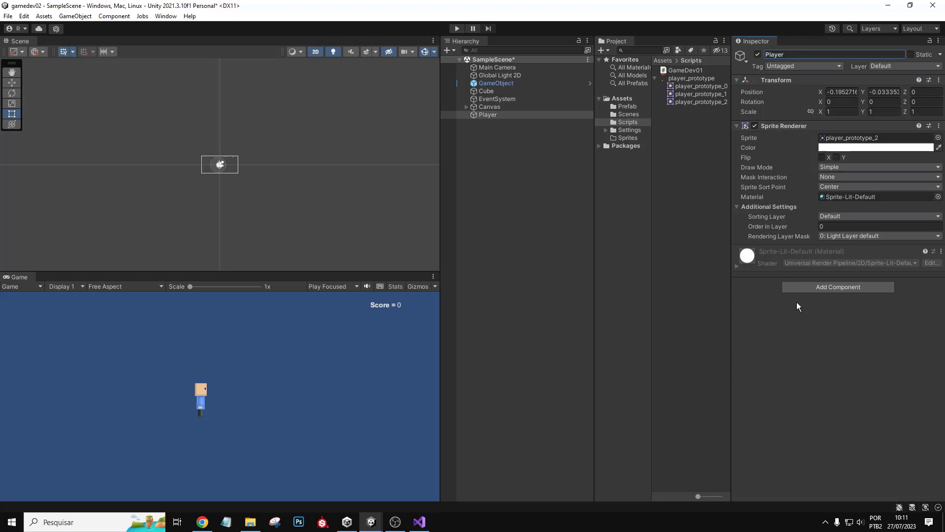
click(493, 116)
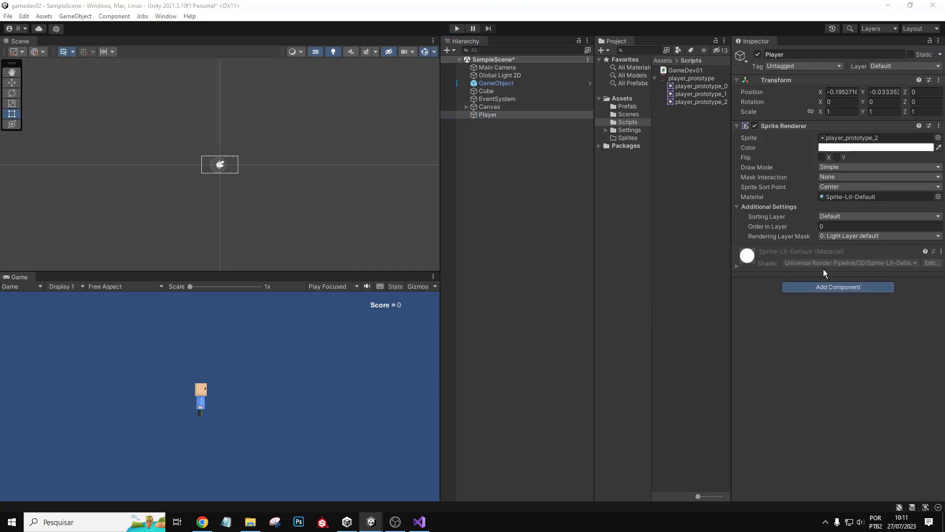
- Add a Box Collider 2D component from the Physics 2D category to the Player object
click(827, 287)
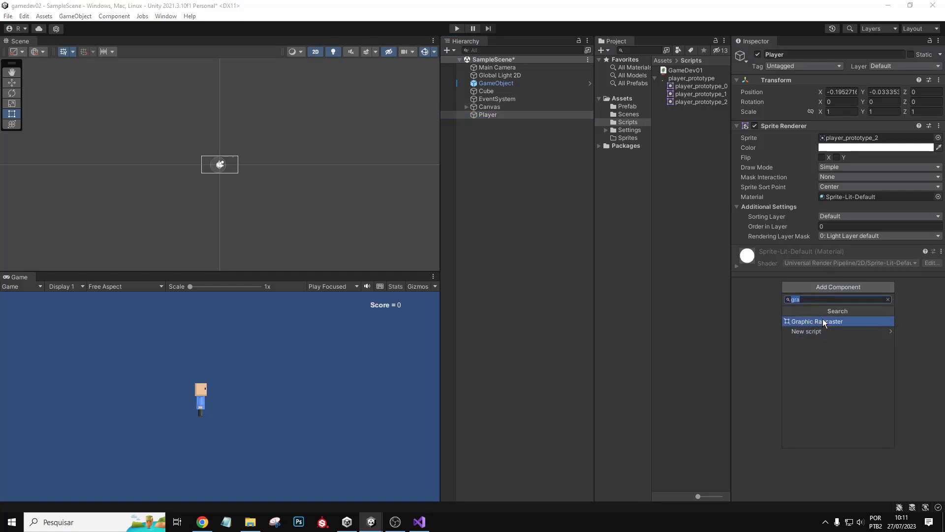
key(BackSpace)
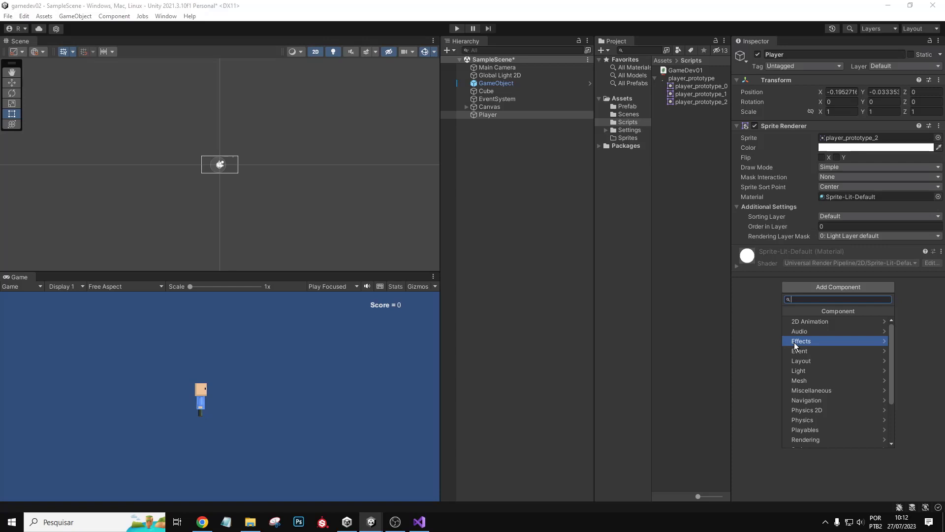
click(816, 409)
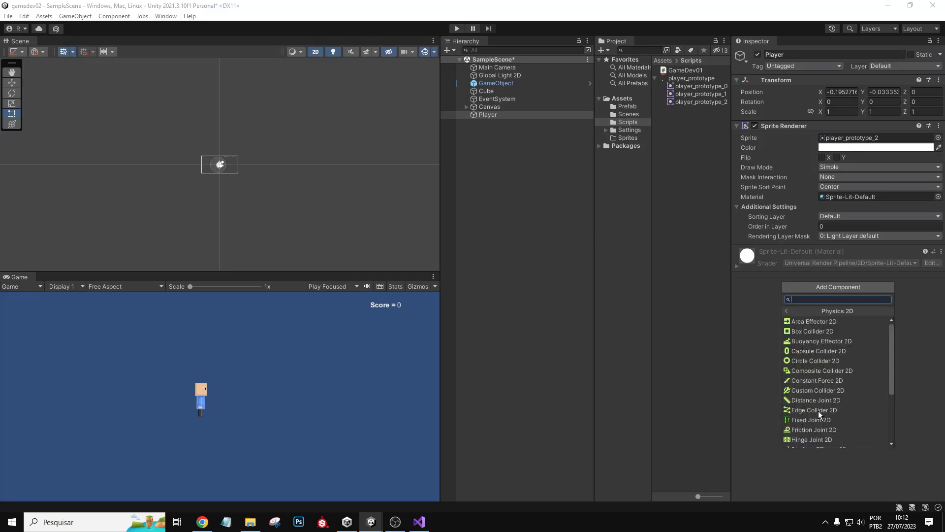
click(839, 333)
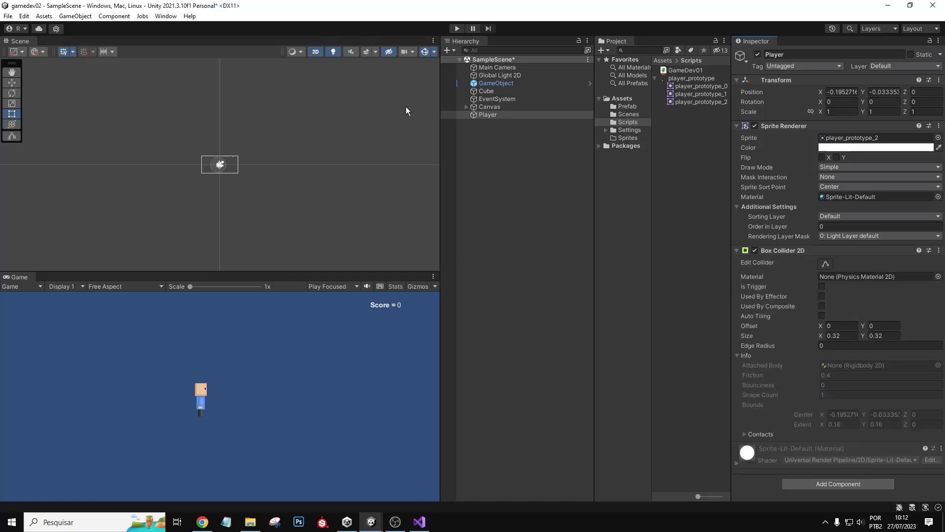
- Narrow the Player's box collider from both sides to the width of the head, about 0.11 units wide
key(f)
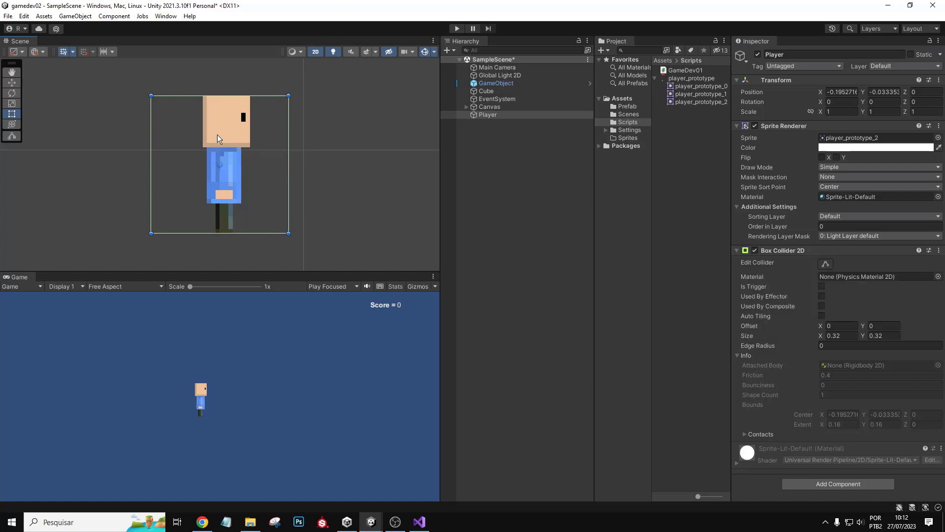
click(828, 264)
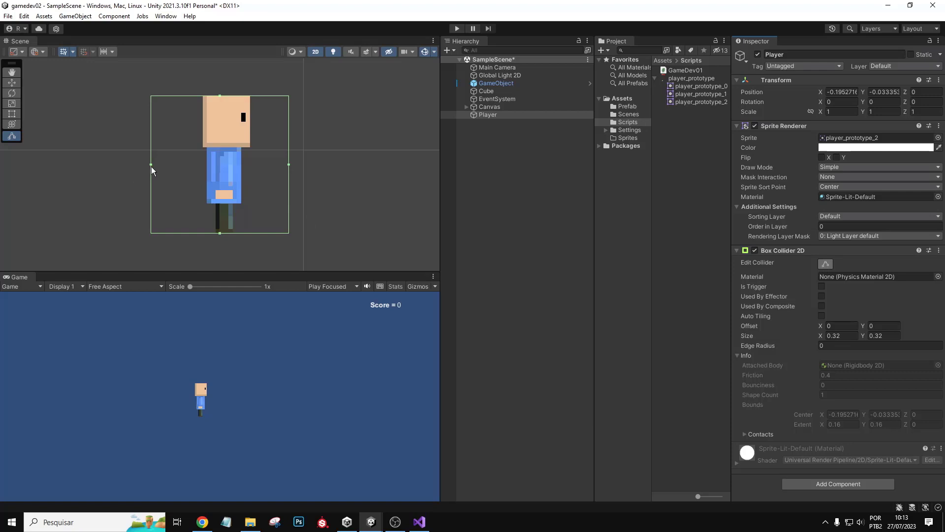
drag(151, 165, 203, 168)
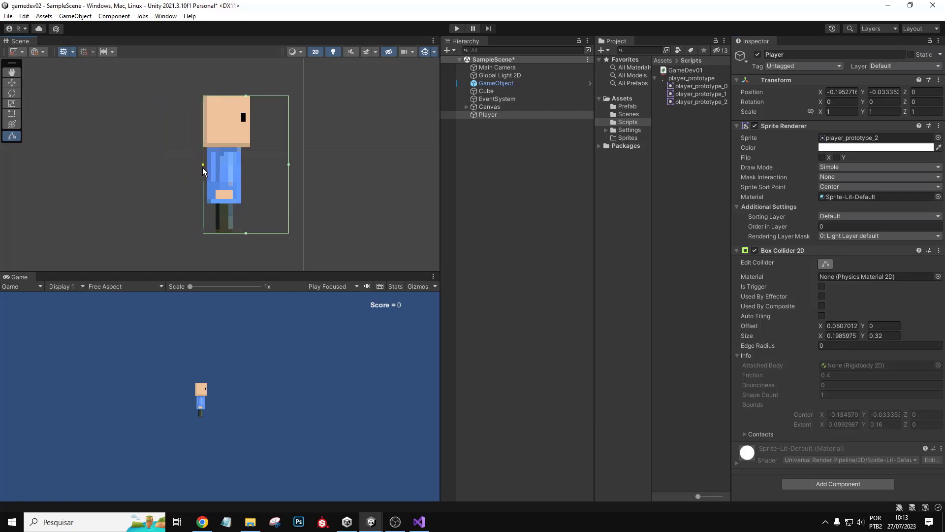
drag(288, 164, 250, 165)
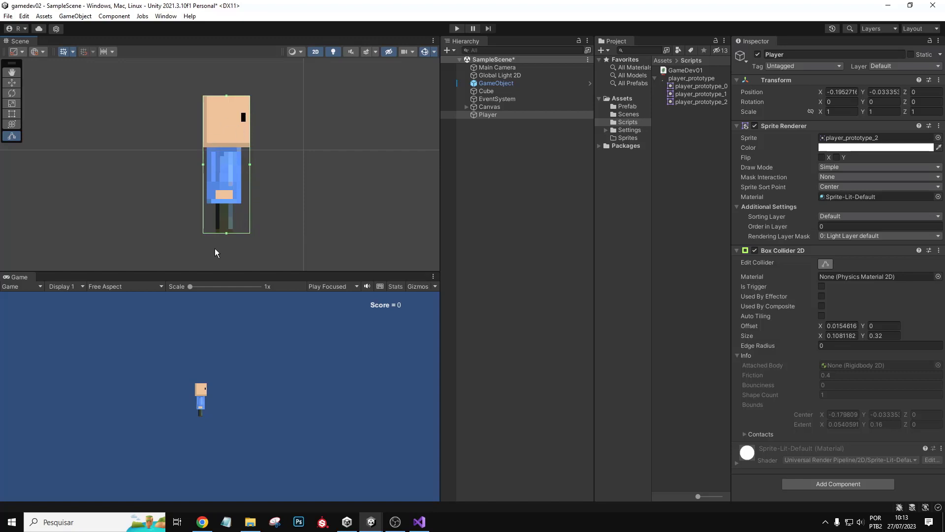
- Adjust the lower edge of the Player's box collider to the feet, about 0.323 units tall in total, and test-run the scene
drag(226, 232, 233, 203)
drag(226, 202, 227, 234)
click(457, 28)
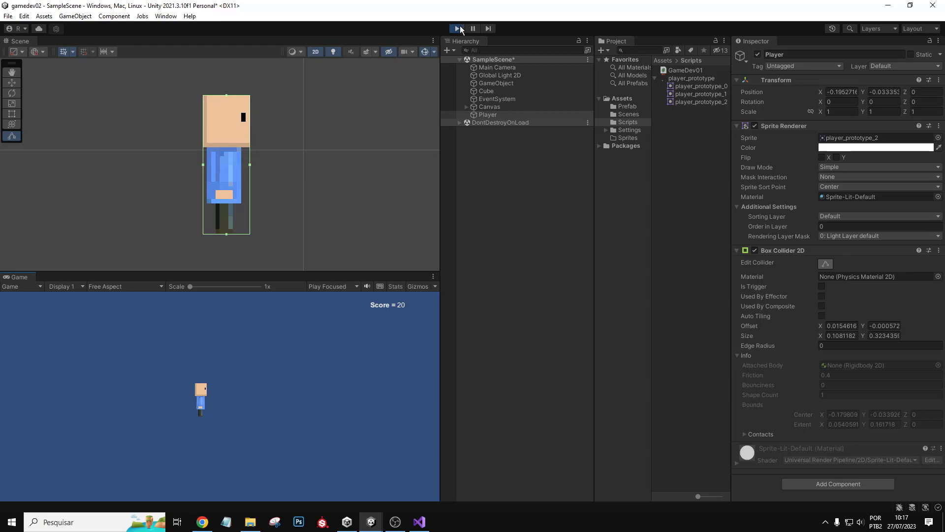
click(457, 29)
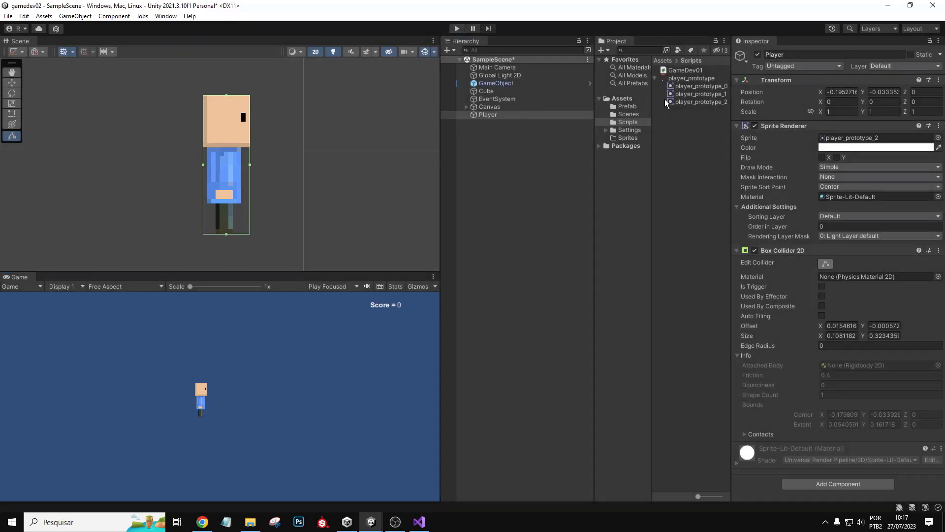
- Place the player_prototype_0 ground sprite in the scene directly under the Player's feet, at about X -0.182, Y -0.353
click(699, 87)
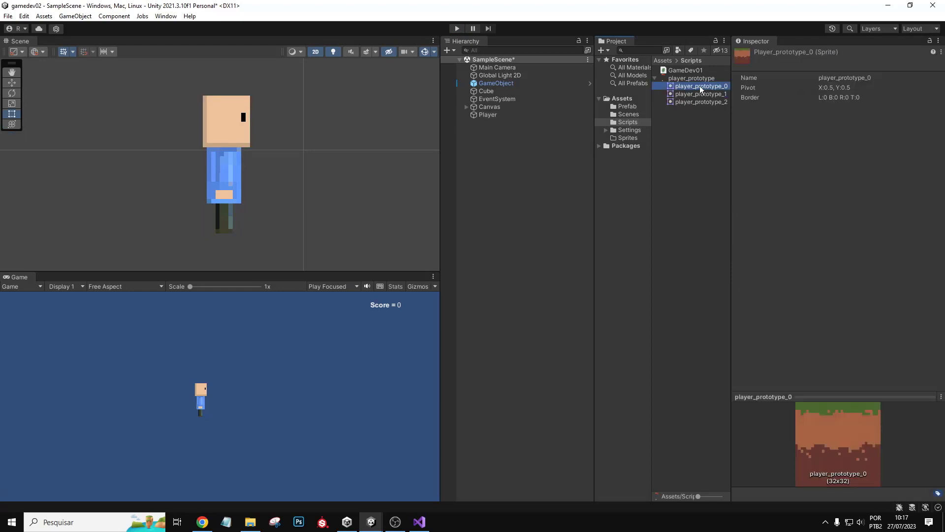
drag(701, 88, 235, 269)
drag(284, 223, 266, 259)
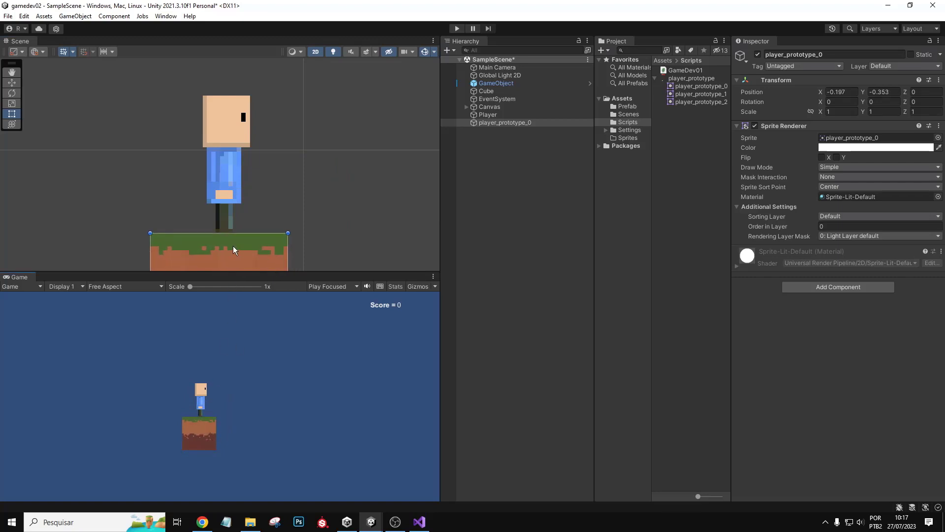
drag(233, 246, 240, 248)
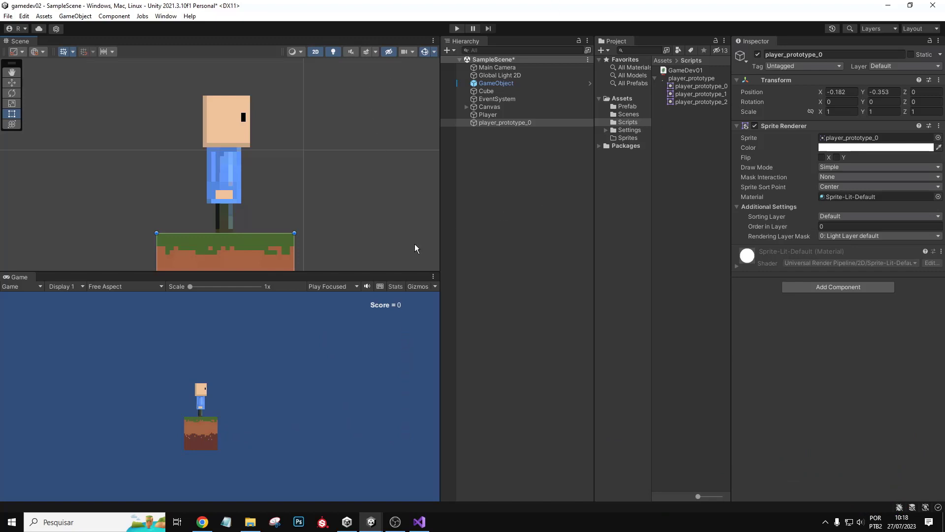
- Rename the ground sprite's object to chao and select it
click(521, 121)
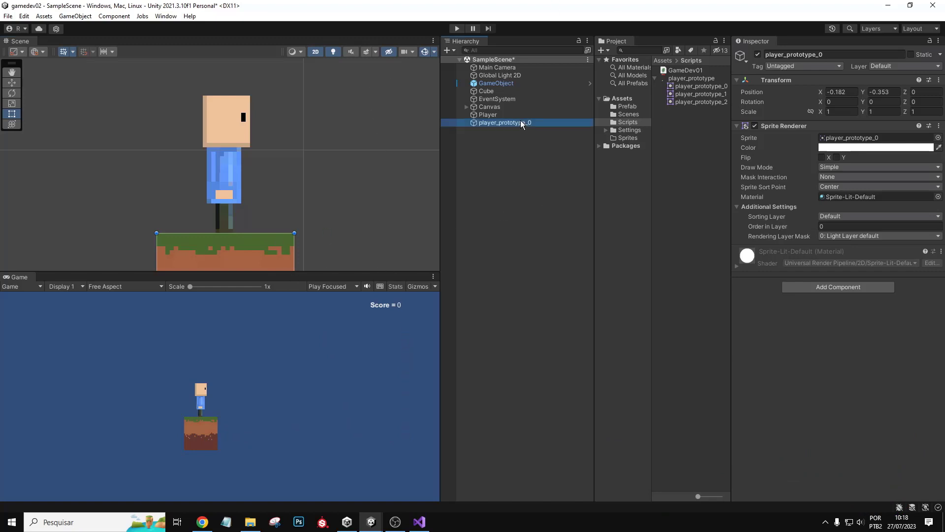
click(838, 54)
key(ctrl+a)
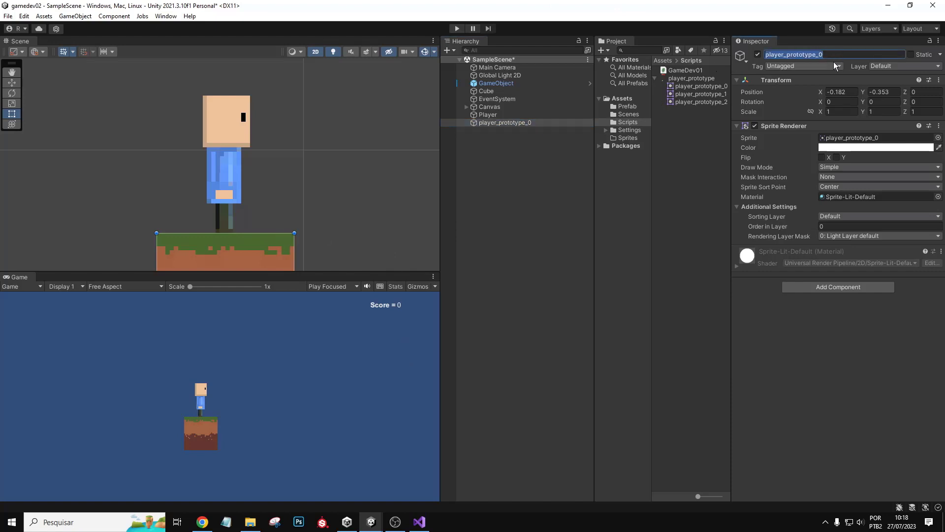
text(vhai)
key(BackSpace)
key(BackSpace)
key(BackSpace)
key(BackSpace)
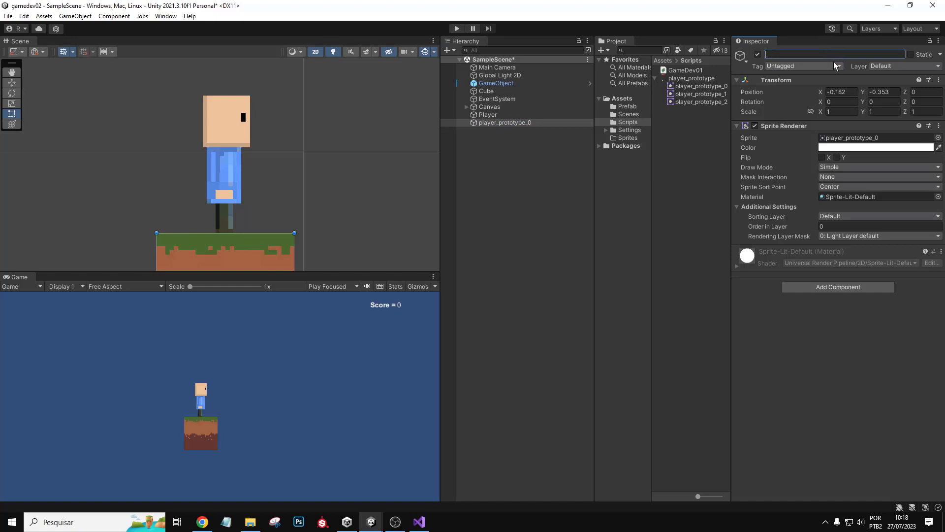
text(chao)
key(Return)
click(486, 123)
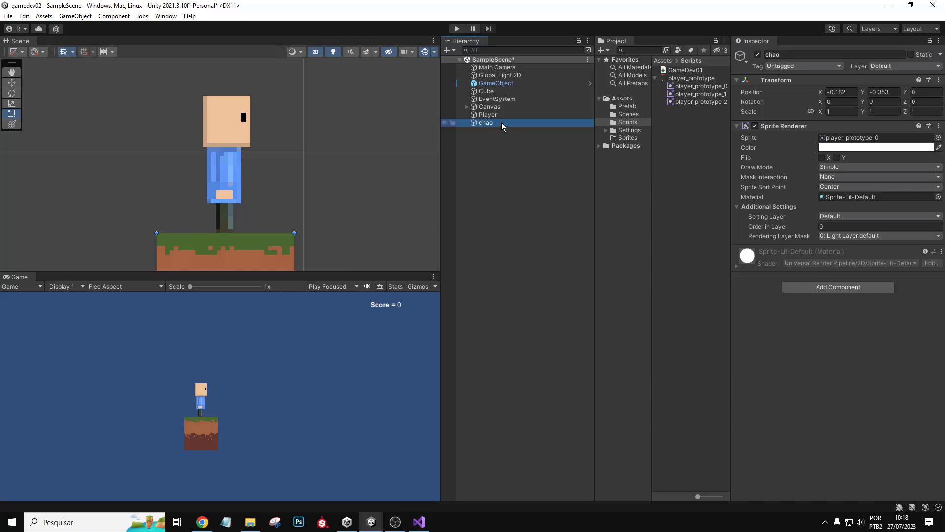
- Make a prefab of the chao object in the Prefab folder
click(623, 107)
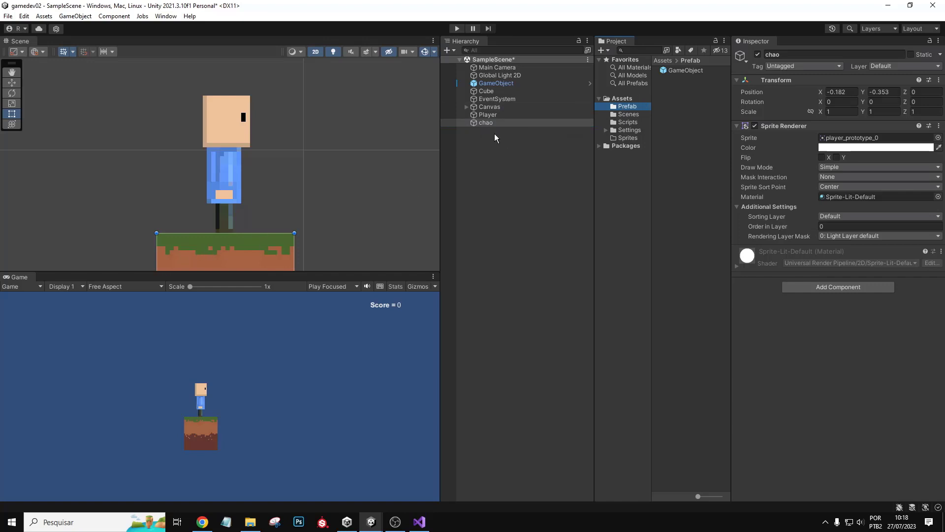
drag(487, 122, 683, 90)
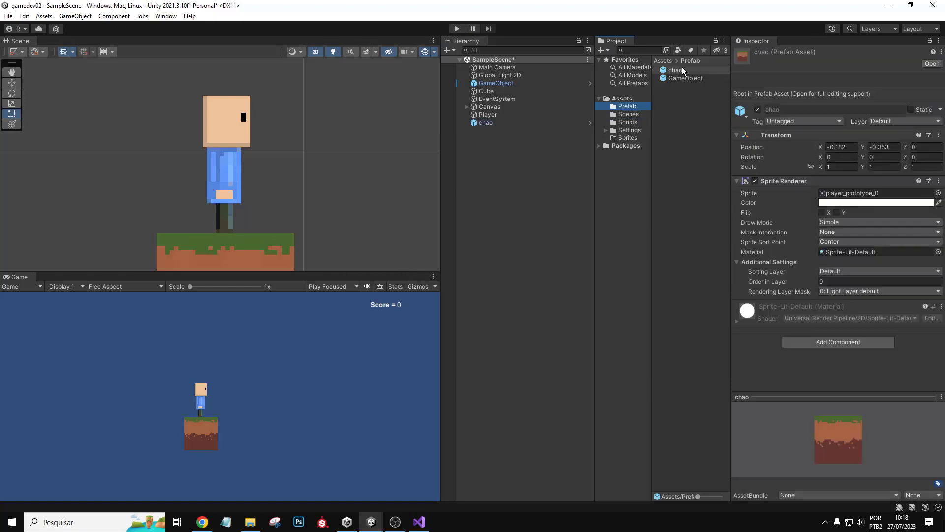
click(243, 254)
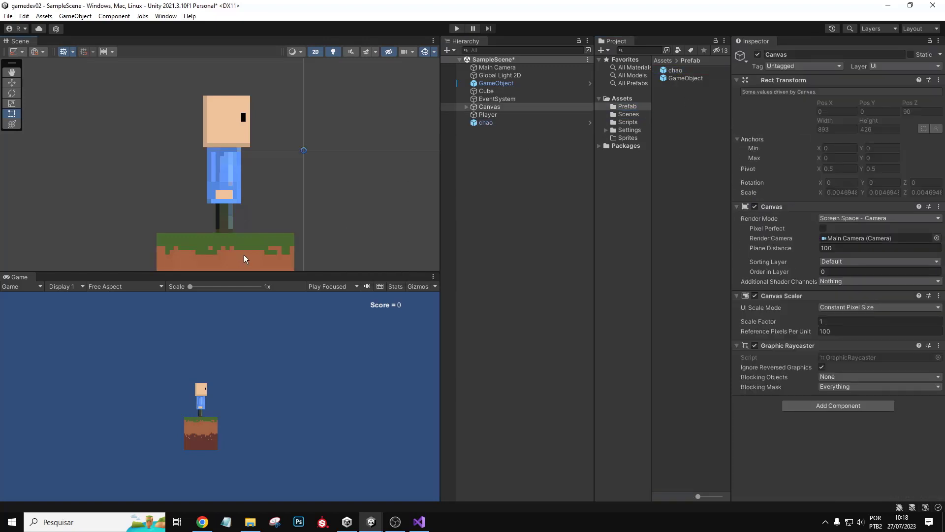
scroll(273, 213, down, 1)
scroll(273, 213, down, 1)
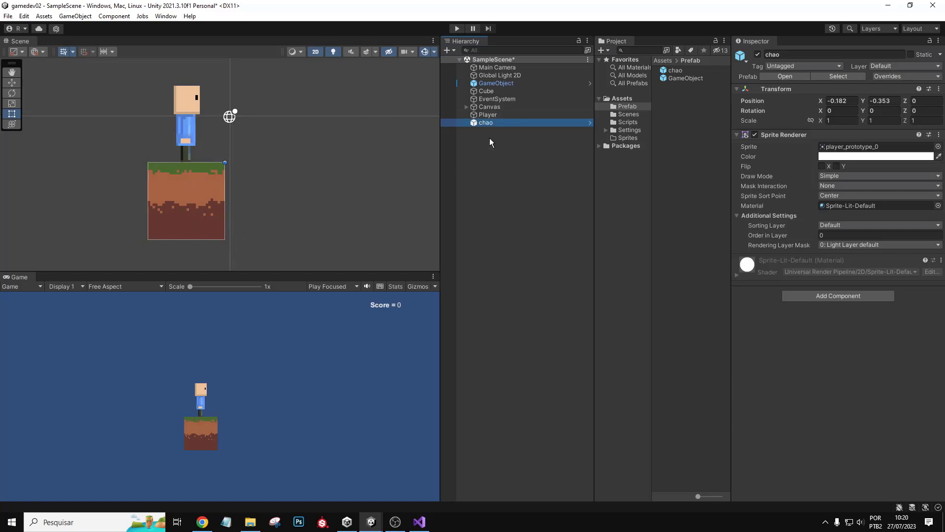
- Add a Rigidbody 2D component from the Physics 2D category to the Player object
click(495, 115)
click(495, 123)
click(186, 125)
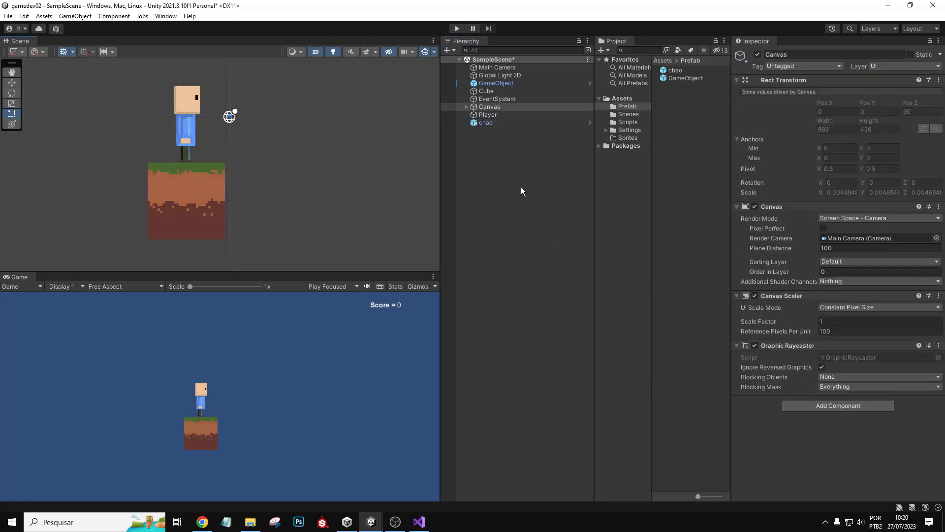
click(489, 117)
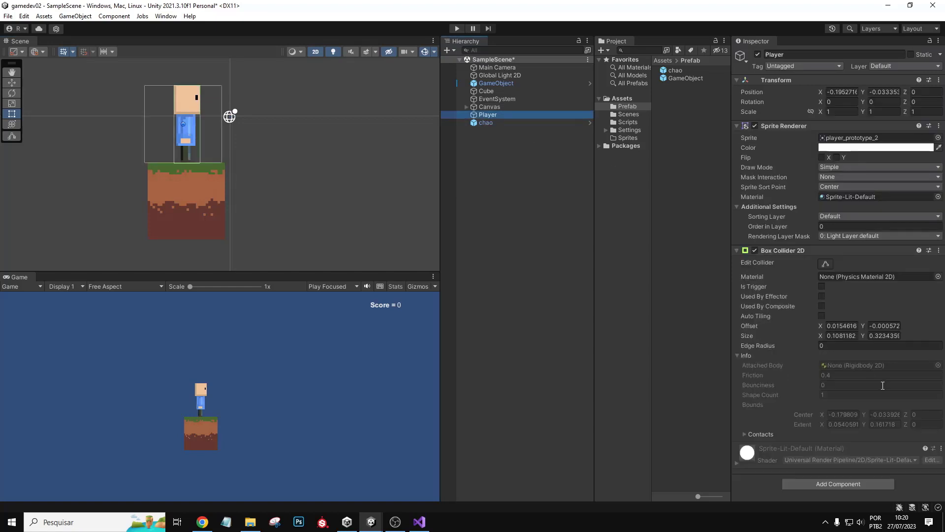
click(838, 449)
click(832, 474)
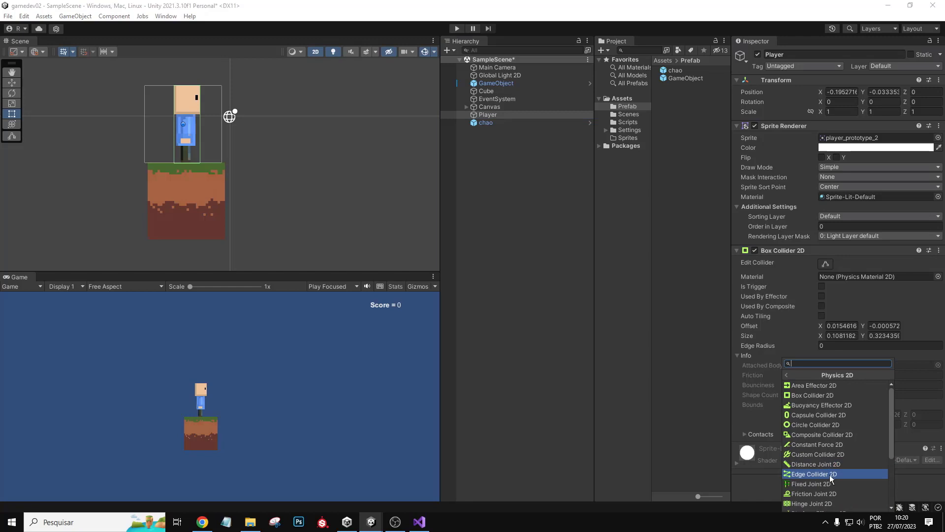
scroll(842, 469, down, 3)
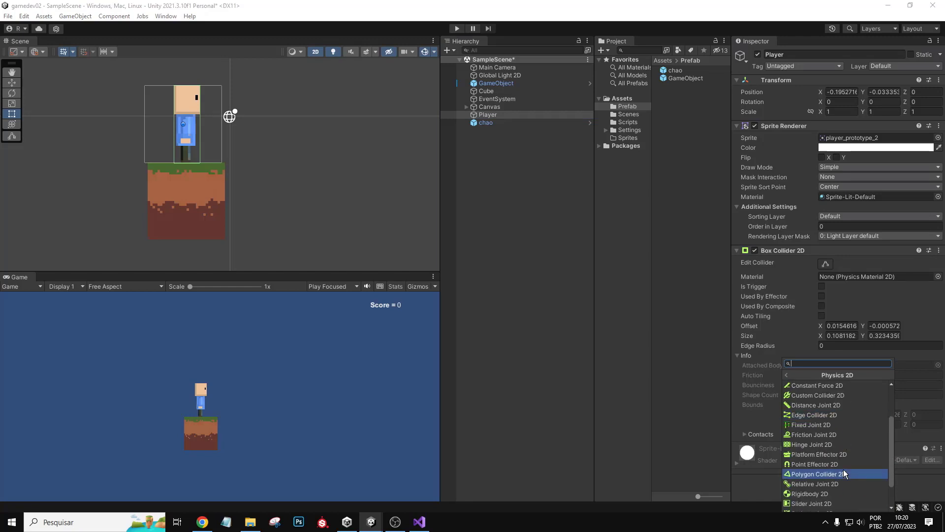
click(818, 496)
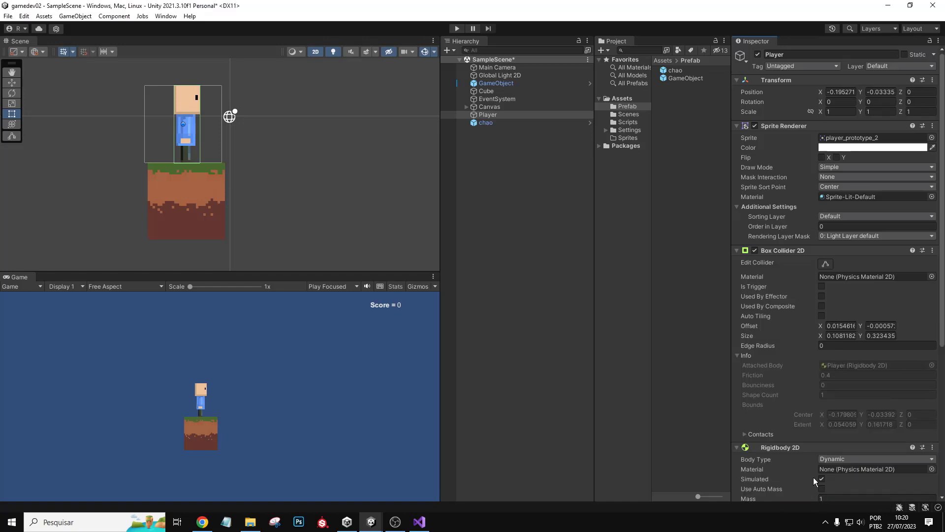
- Examine the Body Type options of the Player's Rigidbody 2D, keeping Dynamic
scroll(856, 428, down, 5)
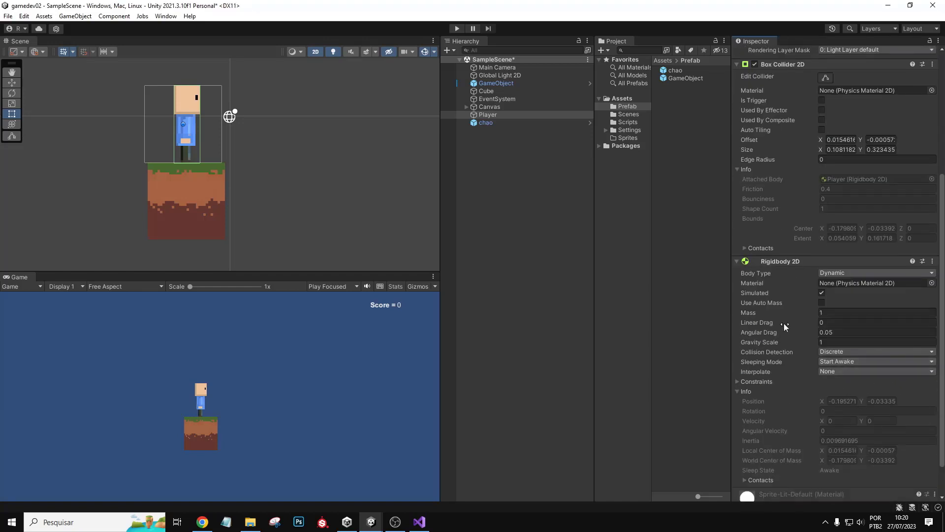
click(837, 274)
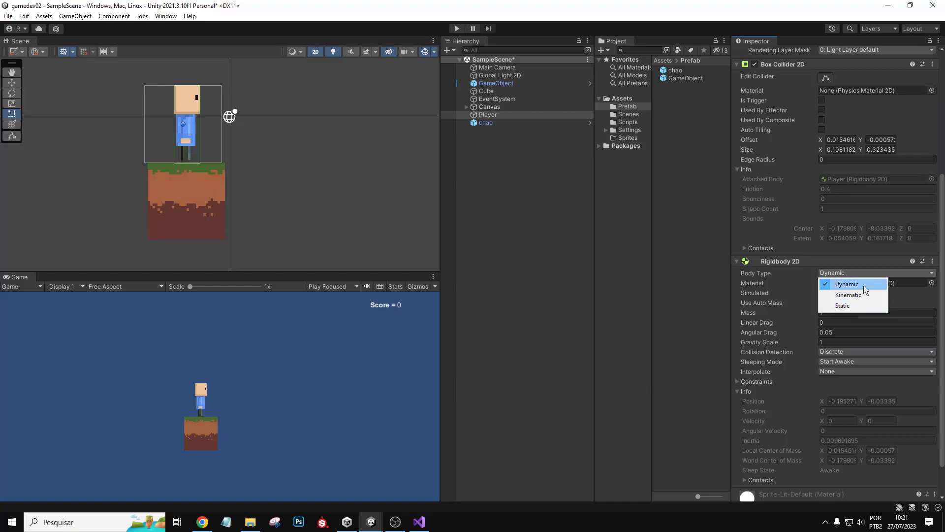
click(799, 280)
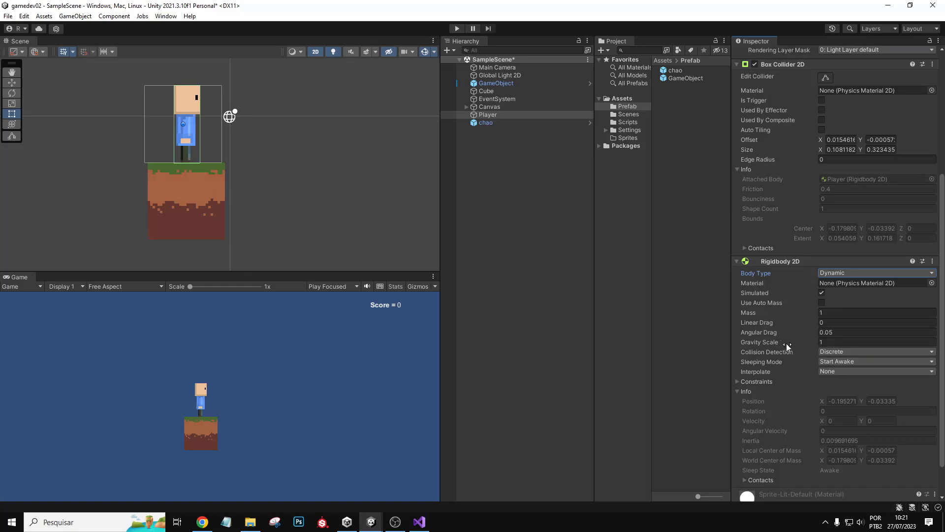
- Set the Gravity Scale of the Player's Rigidbody 2D to 0 and start running the scene
click(830, 343)
double_click(831, 344)
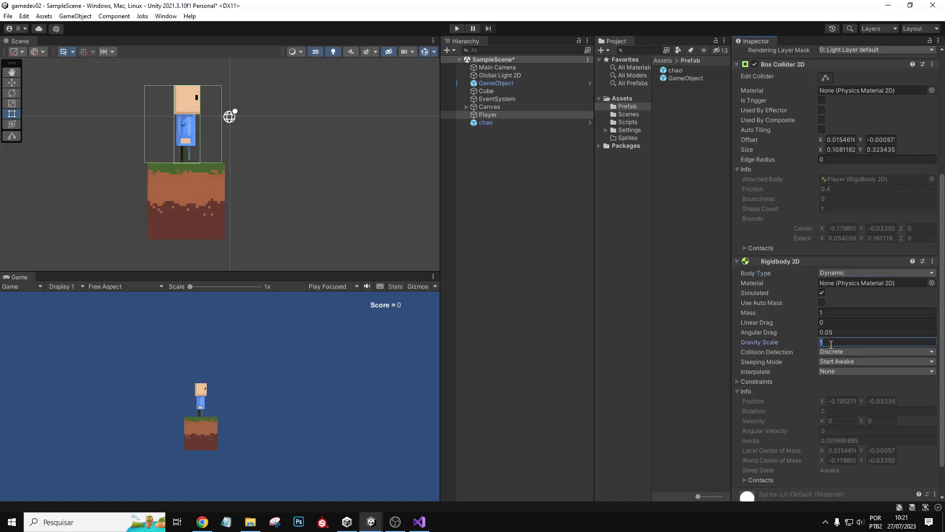
text(0)
click(458, 28)
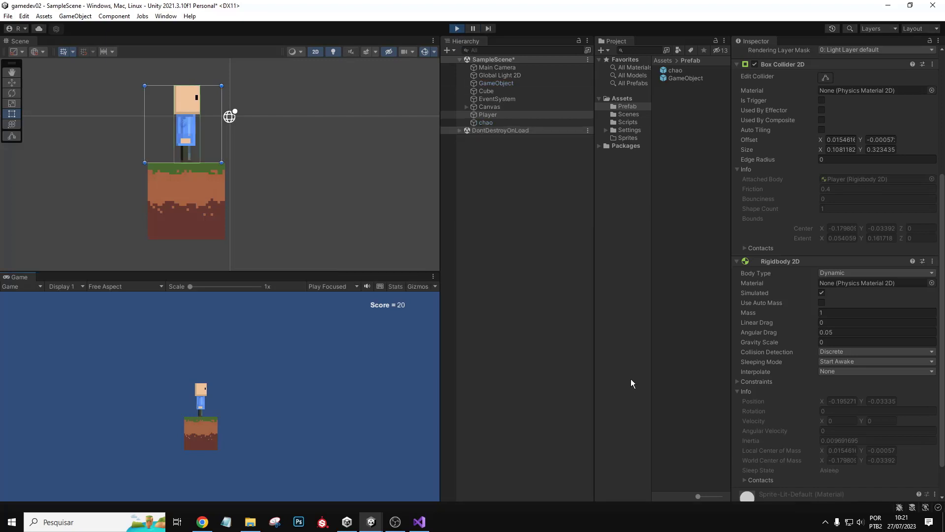
- Try a Gravity Scale of 1 on the running Player, set it back to 0, and stop the scene
click(832, 343)
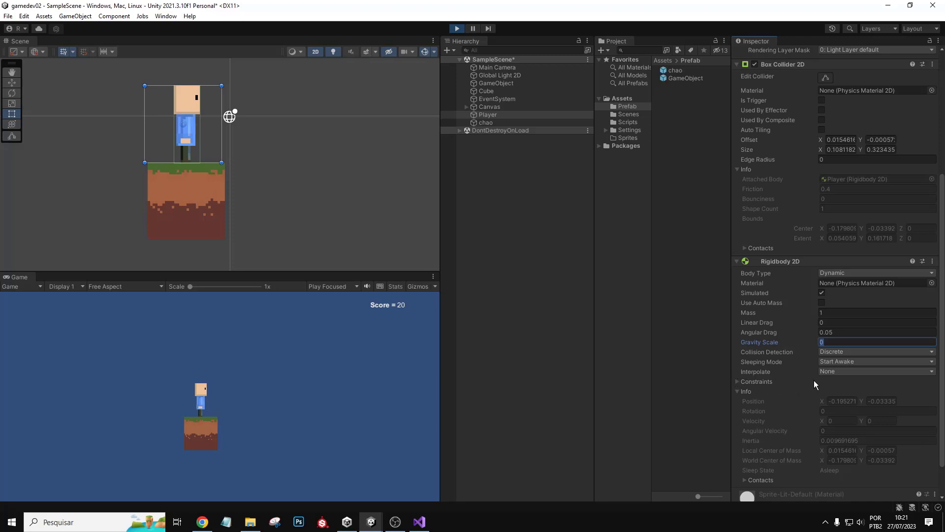
text(1)
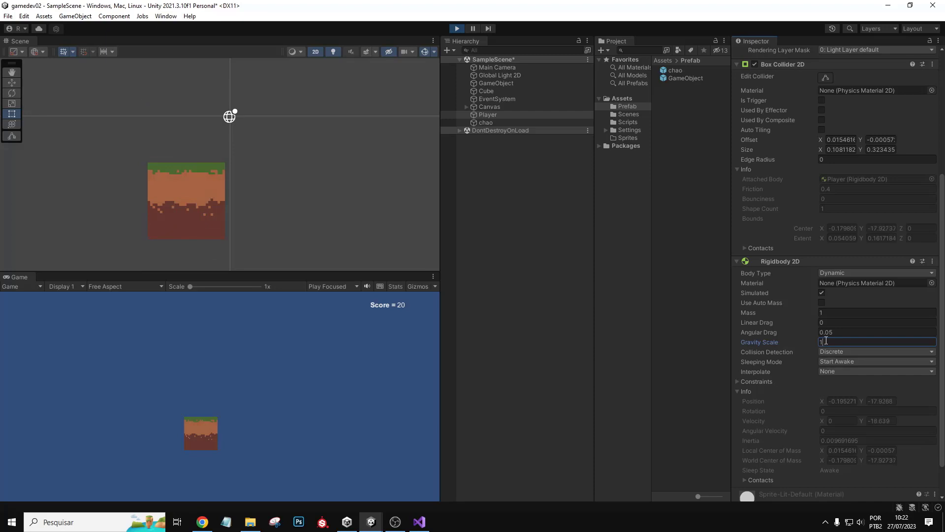
drag(827, 342, 819, 342)
text(0)
click(454, 26)
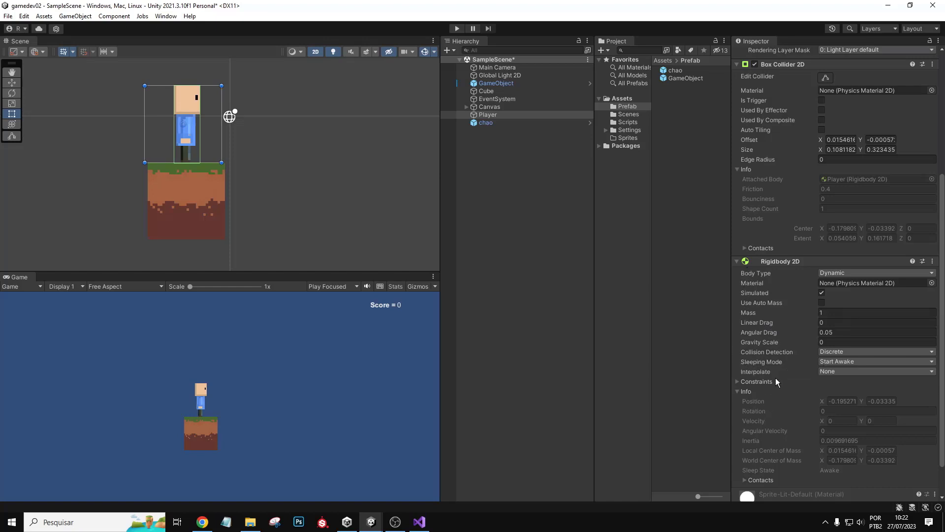
- Set the Player's Gravity Scale to 1 outside play mode, and test-run the scene briefly
click(813, 341)
text(1)
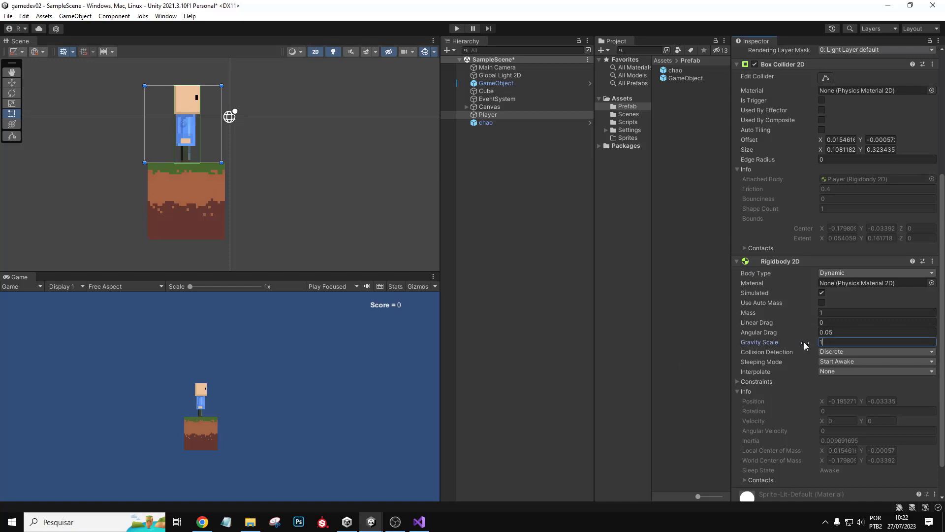
click(460, 28)
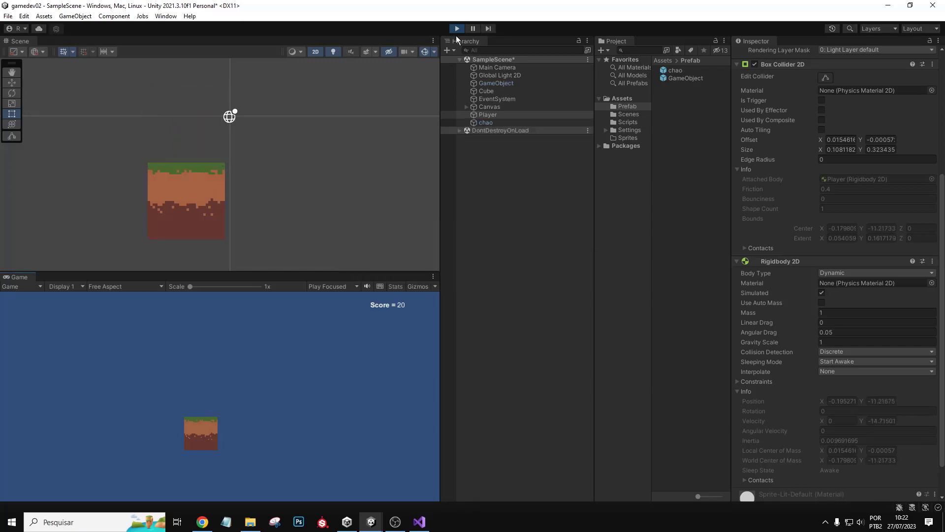
click(456, 30)
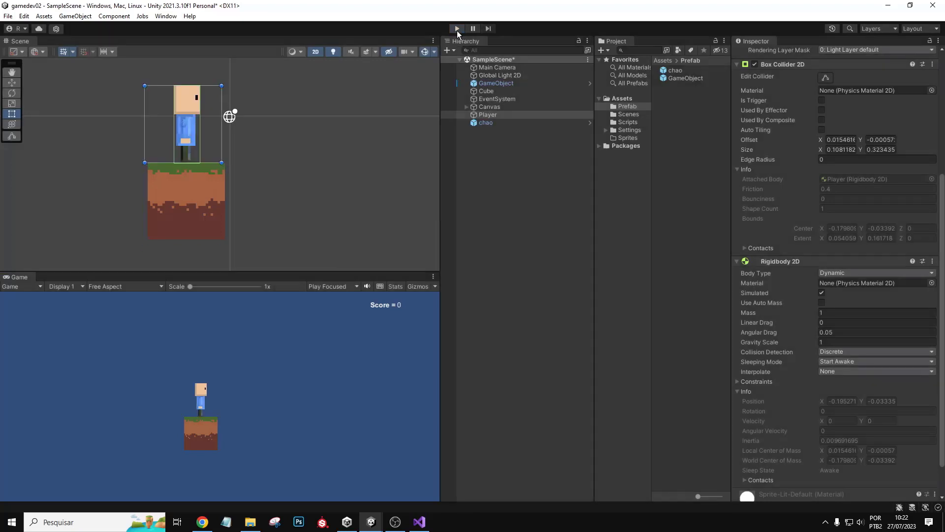
- Add a Box Collider 2D to the chao ground block, lowered to about Y -0.361, and play-test the scene
click(193, 218)
drag(194, 218, 195, 220)
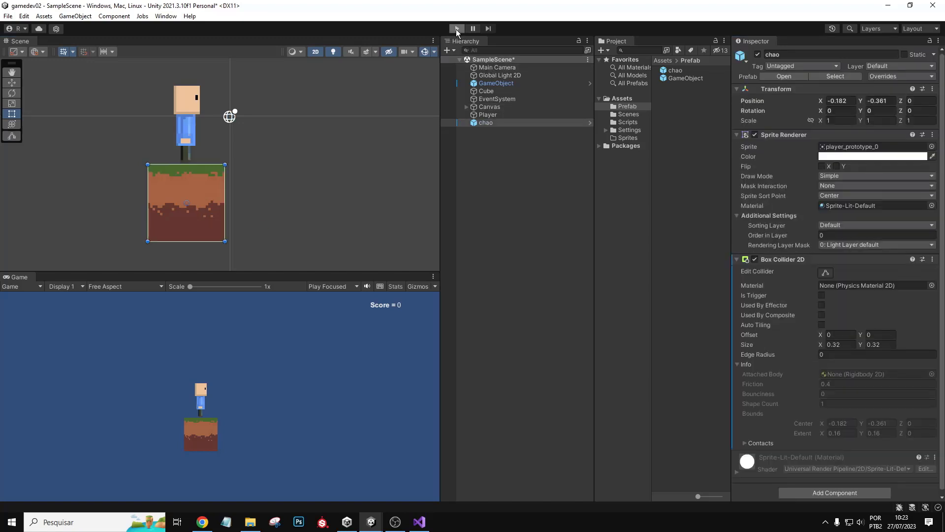
click(456, 28)
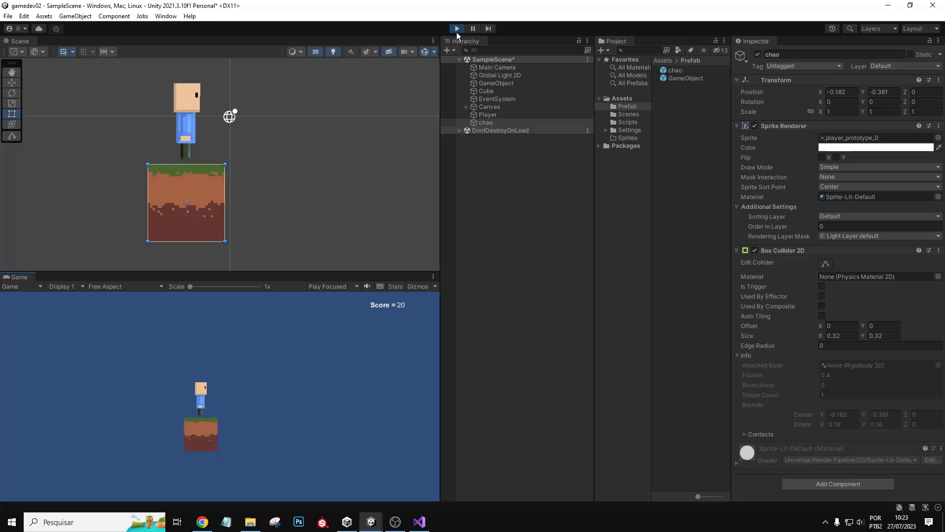
click(457, 29)
- Trim the Player's box collider at the feet to about 0.321 units tall and shift the Player to X -0.189
click(174, 200)
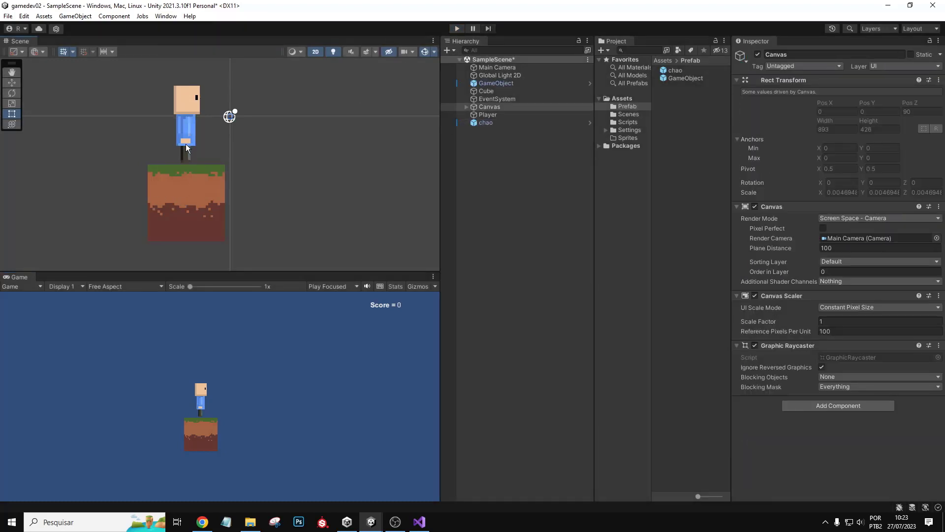
click(186, 146)
scroll(200, 161, up, 1)
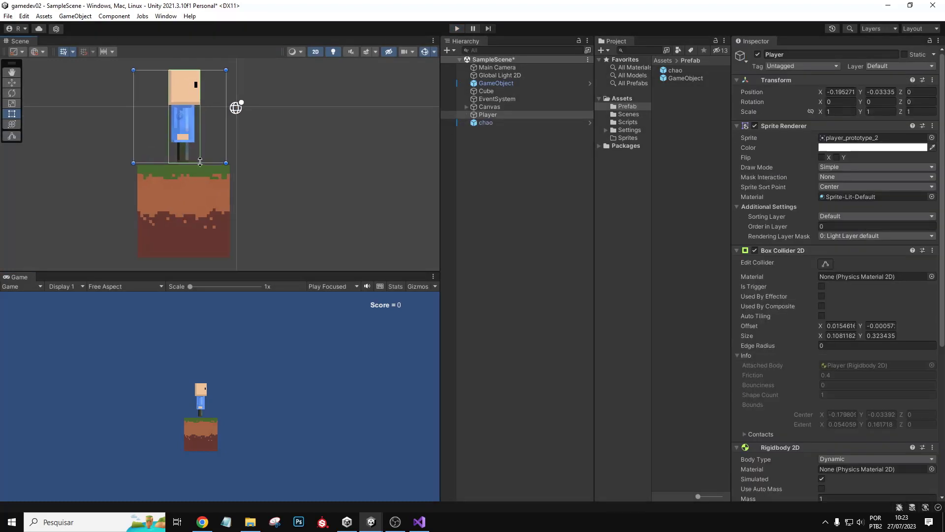
scroll(200, 162, up, 5)
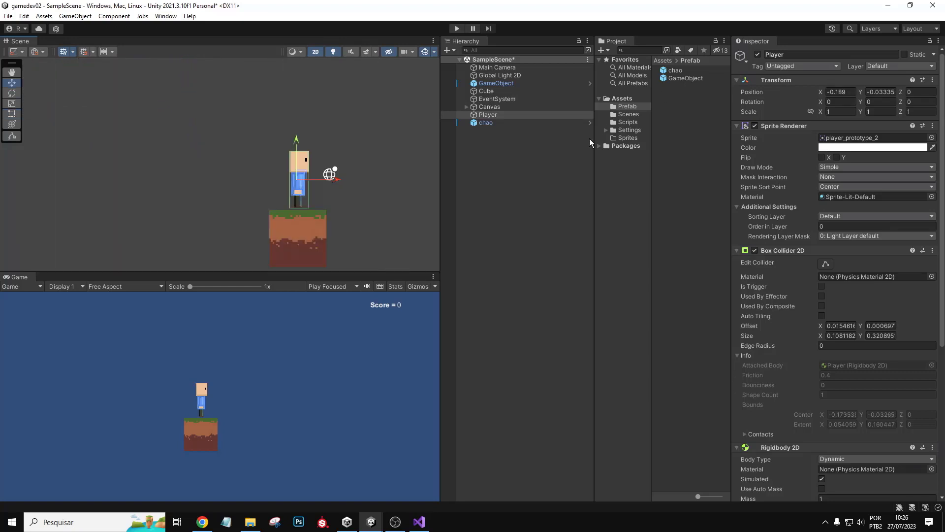
- Add the player_prototype_1 brick sprite to the scene beside the Player, at about X 0.101, Y -0.038
click(628, 122)
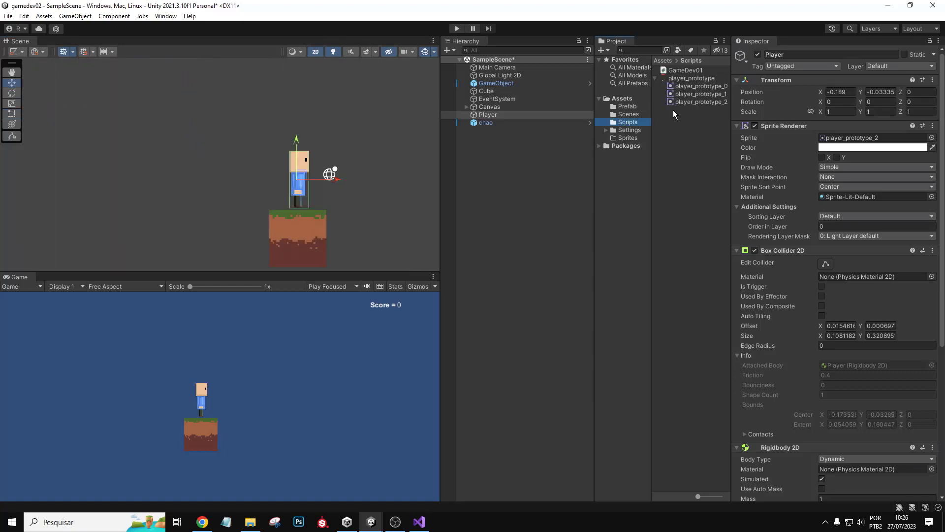
click(695, 94)
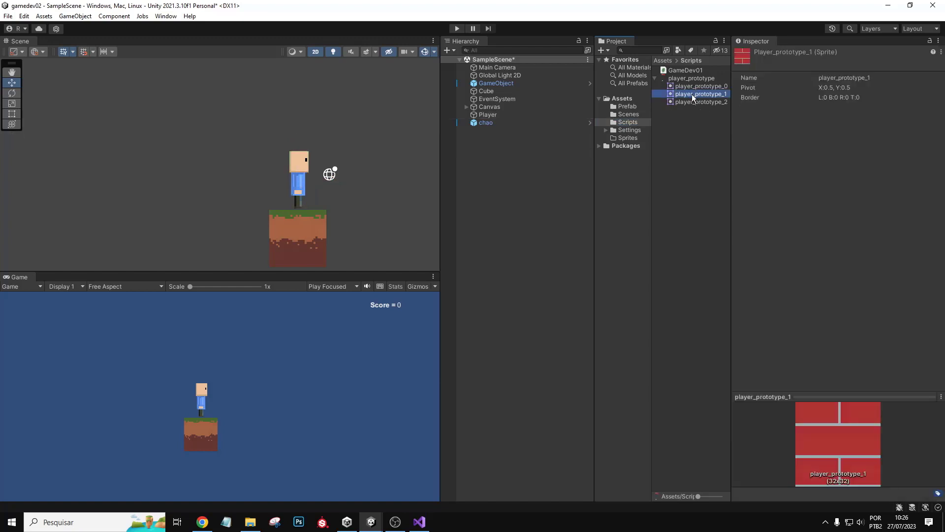
drag(693, 97, 498, 152)
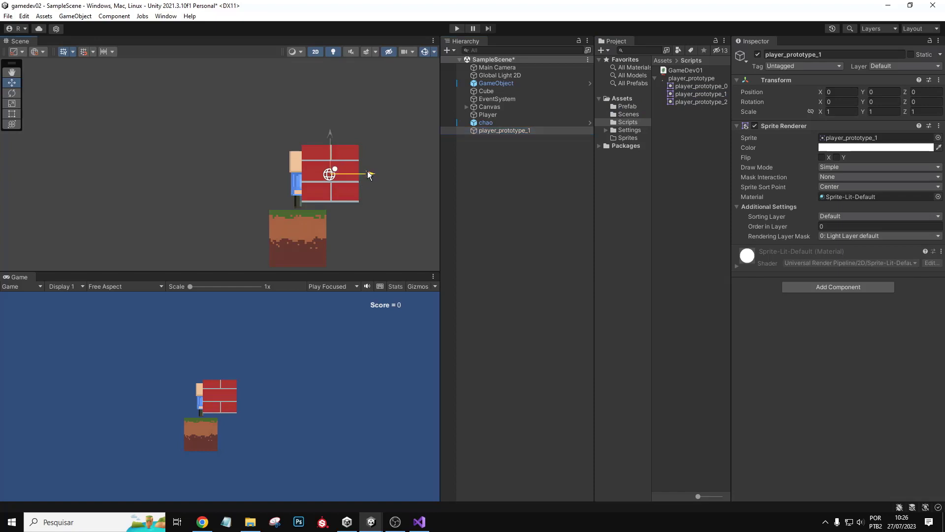
drag(367, 172, 390, 176)
drag(354, 132, 352, 135)
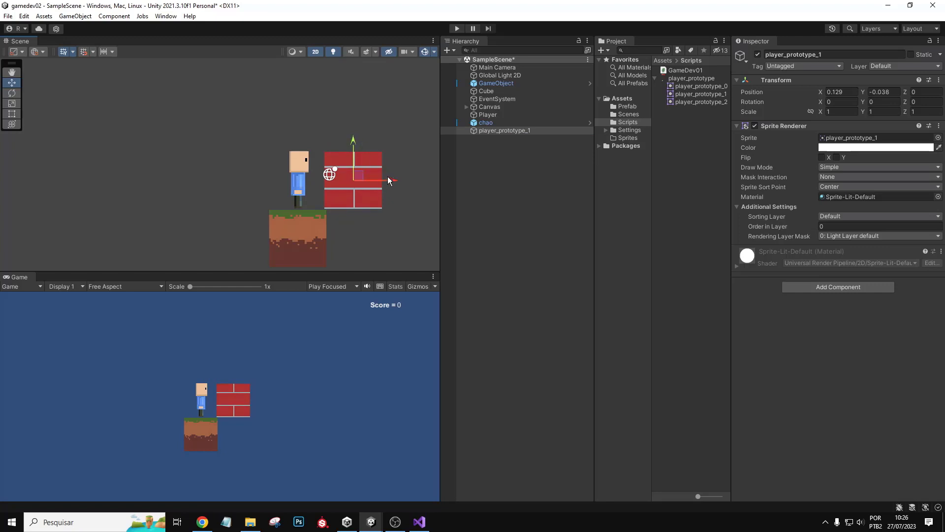
drag(387, 180, 385, 182)
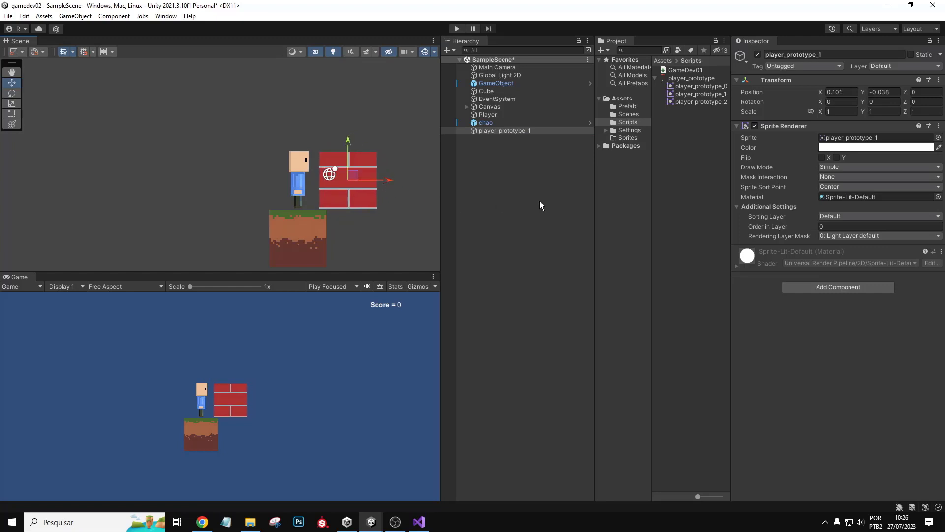
- Add a Box Collider 2D to the player_prototype_1 brick block
click(855, 290)
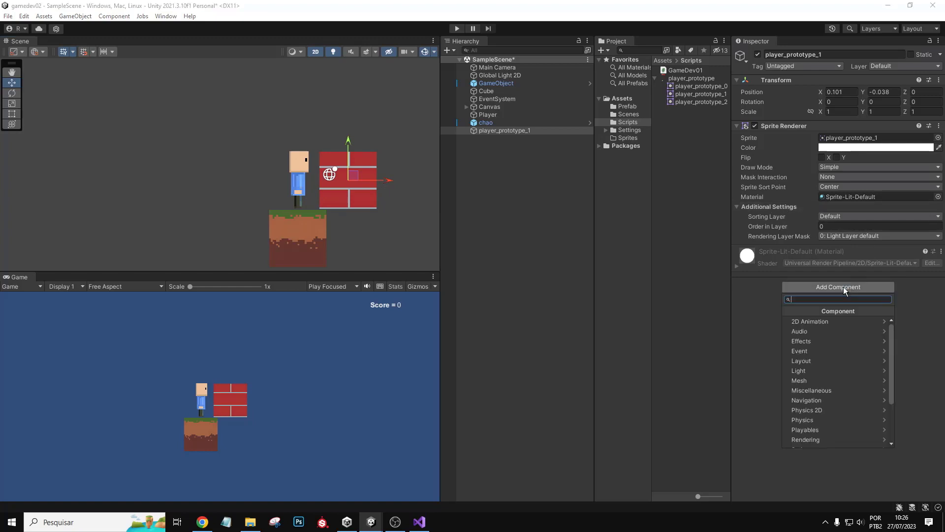
click(837, 409)
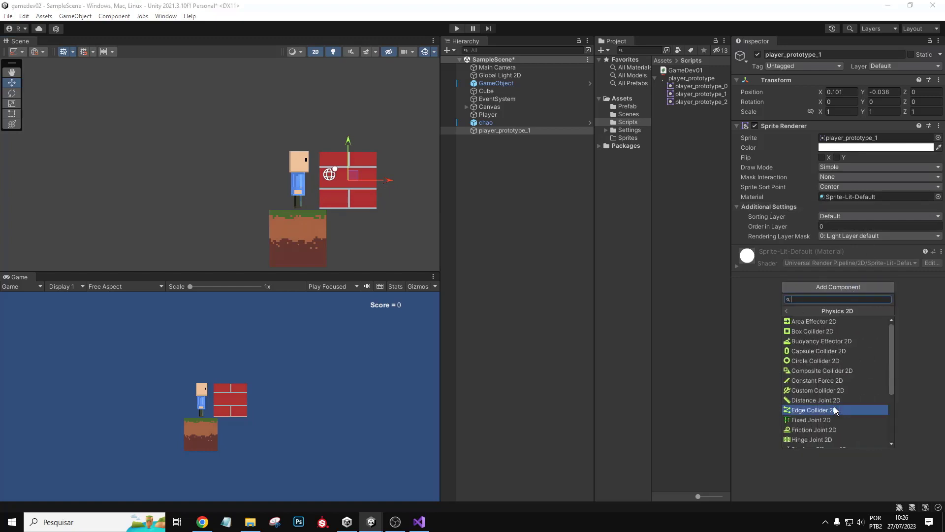
click(816, 338)
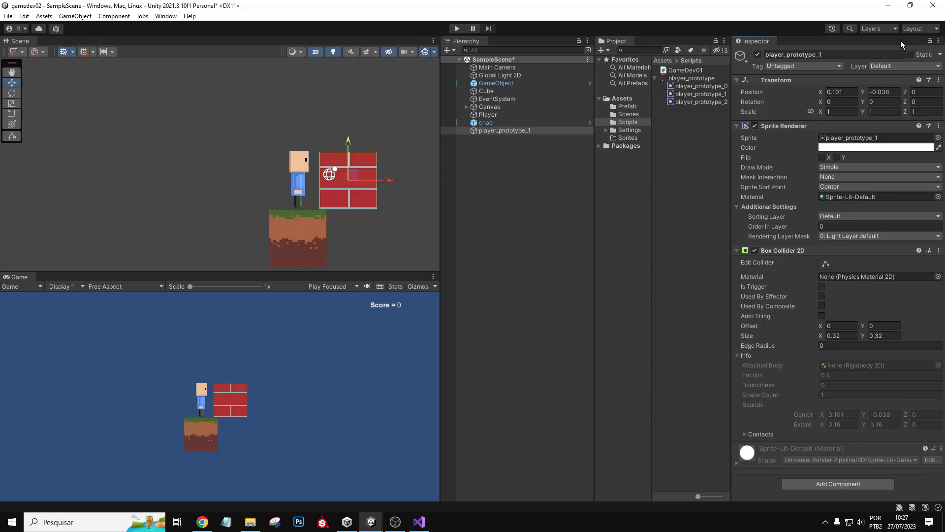
click(910, 55)
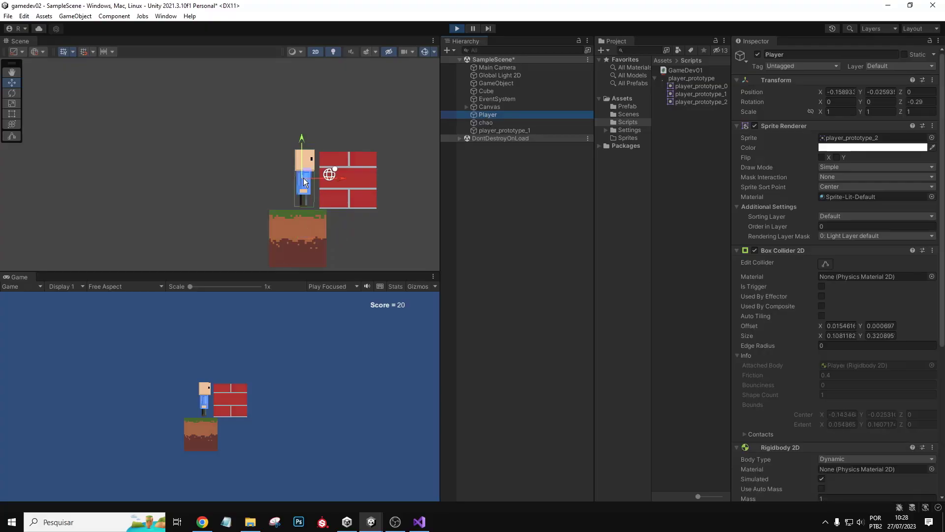
- Play-test collisions by moving the running Player onto and off the brick block, stop the scene, and briefly run it again
drag(303, 178, 381, 95)
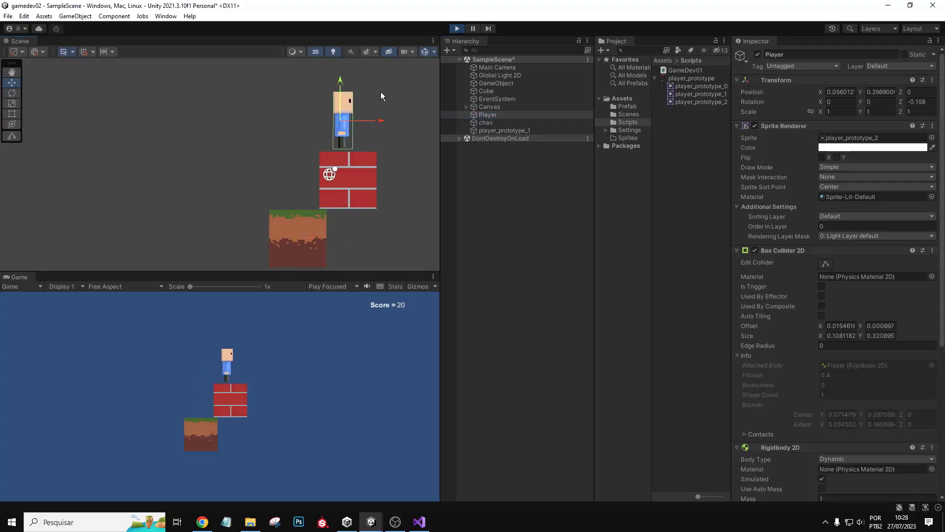
drag(341, 126, 309, 123)
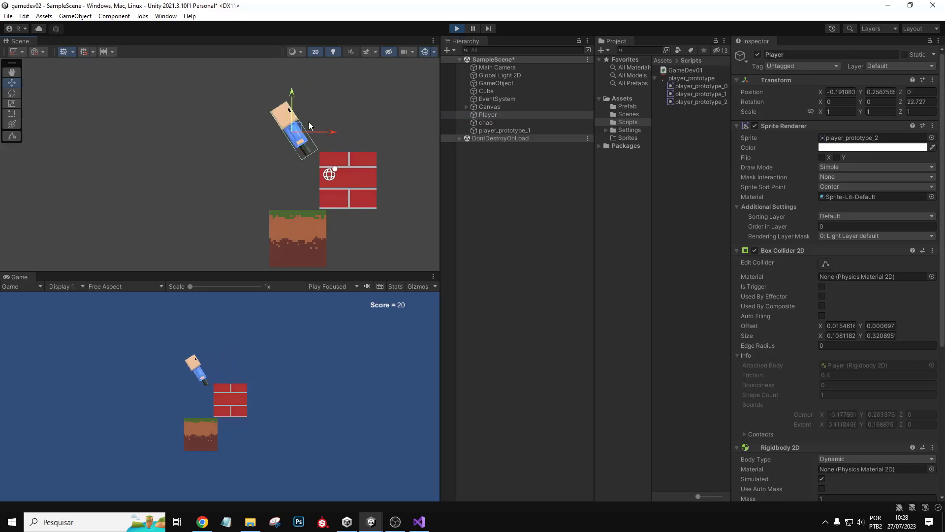
click(456, 30)
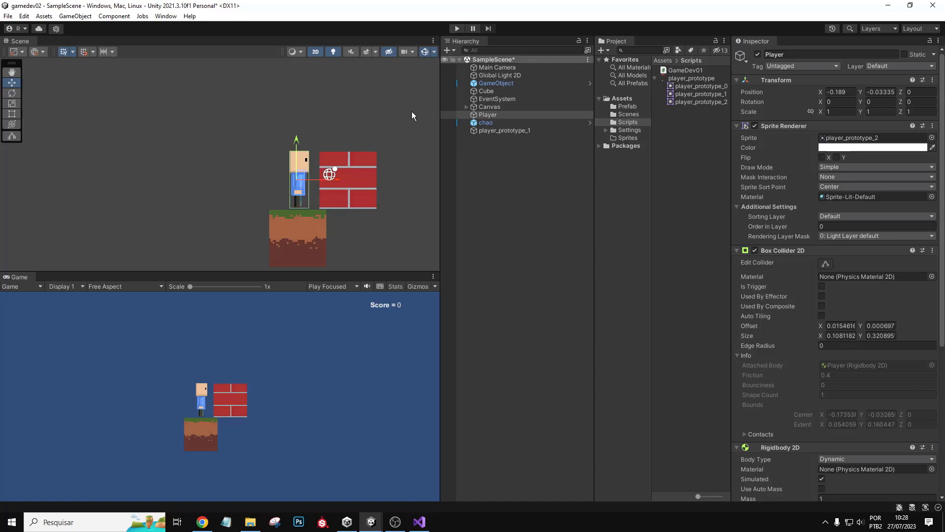
click(457, 28)
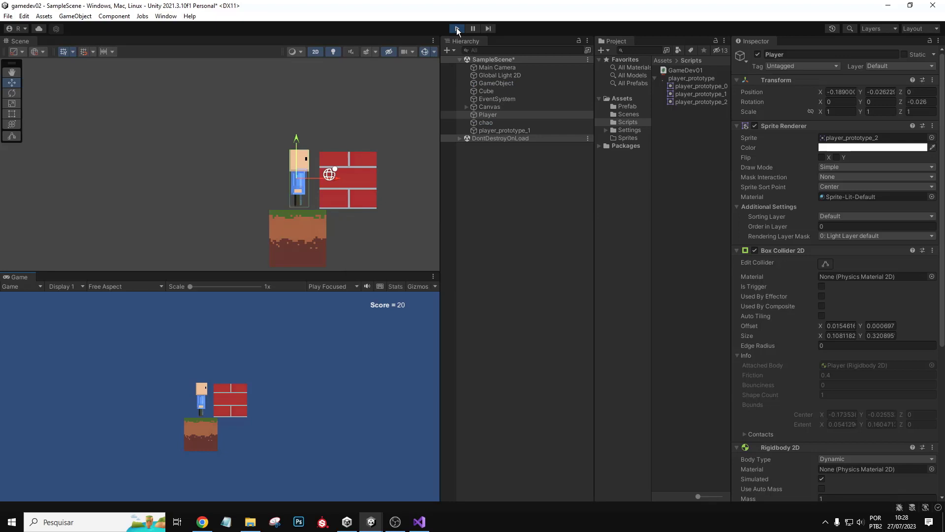
click(457, 29)
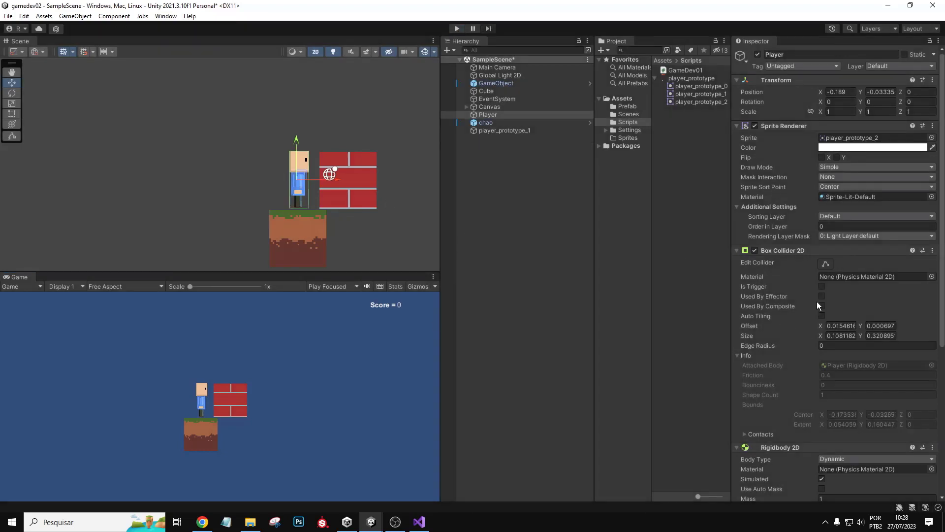
- Freeze the Z rotation in the constraints of the Player's Rigidbody 2D
scroll(817, 301, down, 5)
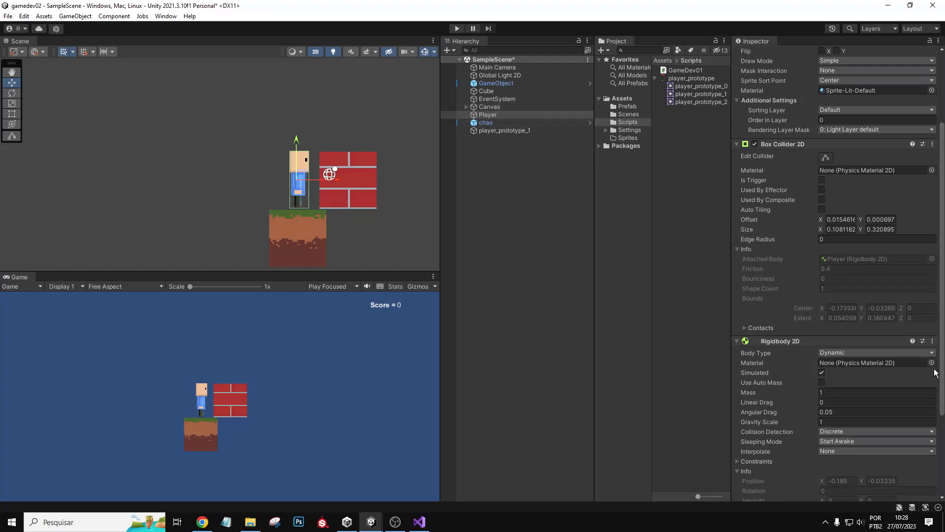
scroll(920, 354, down, 5)
scroll(919, 355, up, 2)
scroll(860, 384, down, 2)
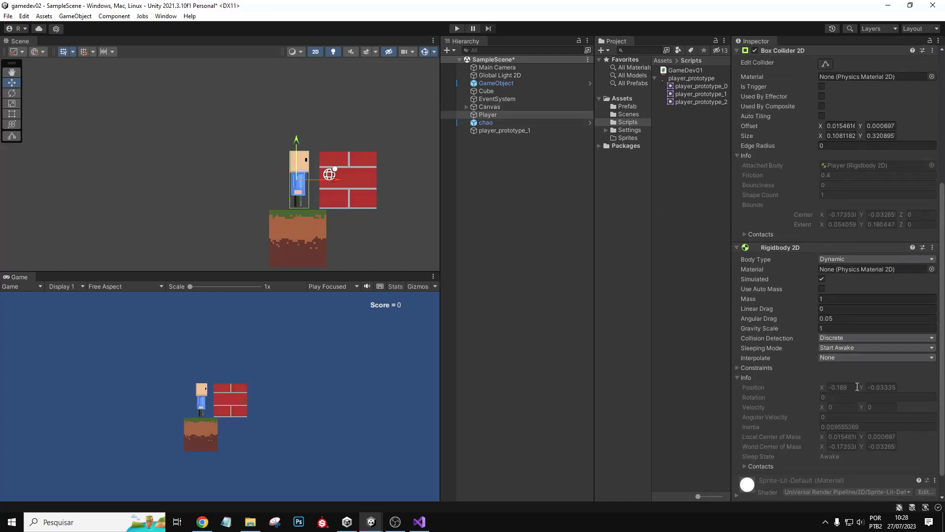
click(737, 341)
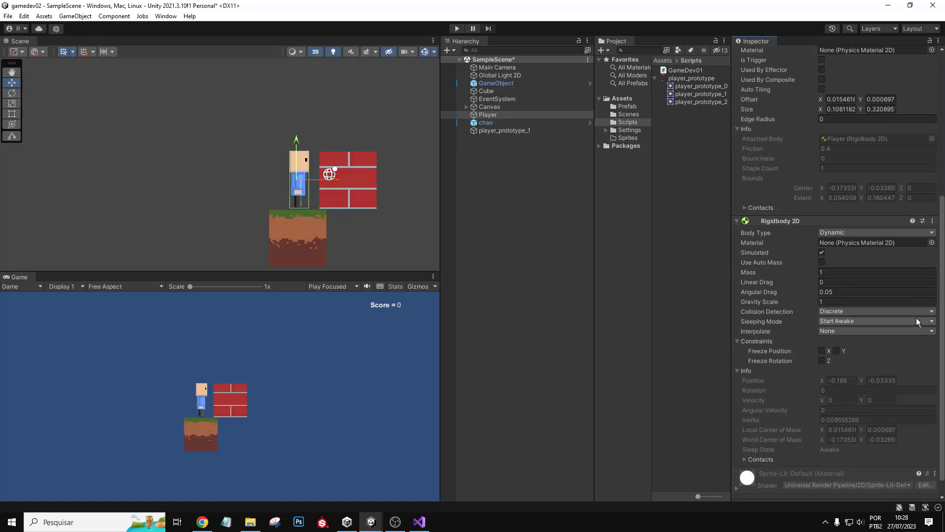
scroll(910, 324, down, 1)
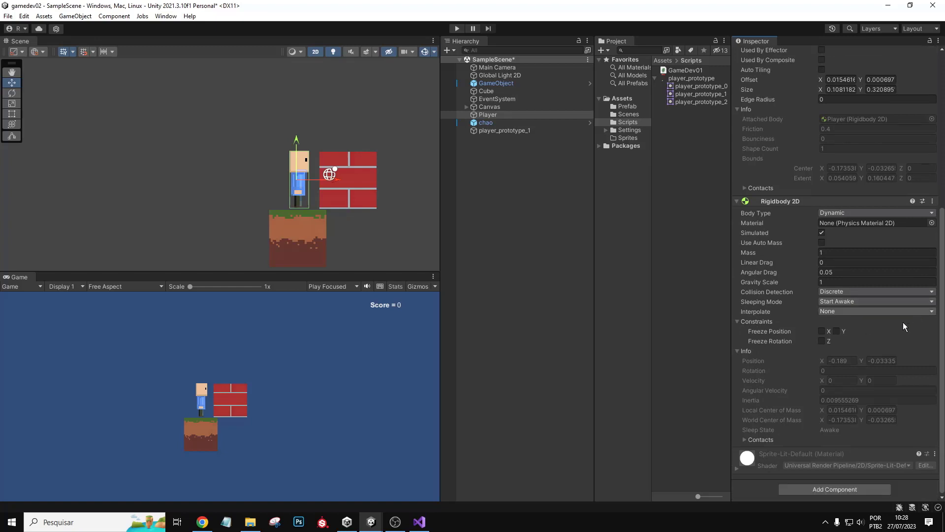
click(821, 341)
- Play-test the scene by moving the Player against the brick block and off the chao ground's edge, and stop it
click(456, 28)
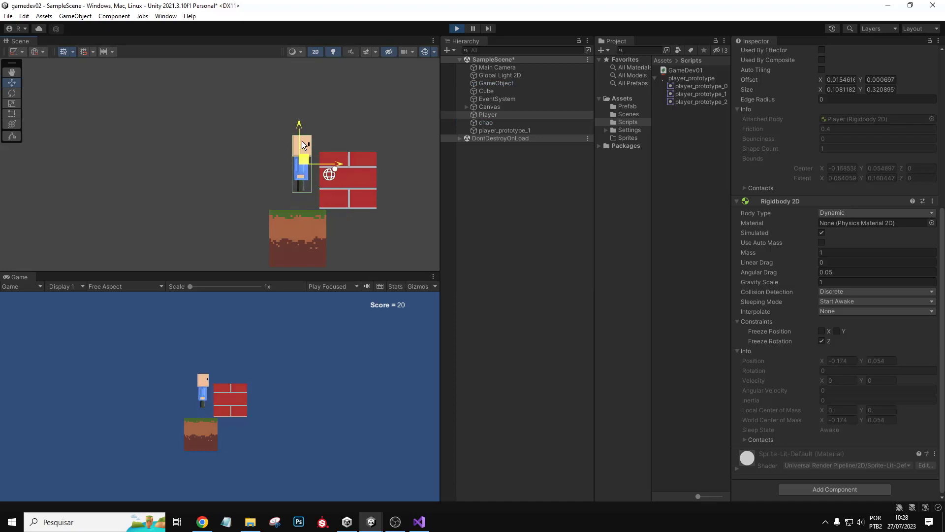
mouse_move(300, 174)
mouse_down()
mouse_move(324, 96)
mouse_move(319, 120)
mouse_move(306, 120)
mouse_move(305, 178)
mouse_up()
click(291, 181)
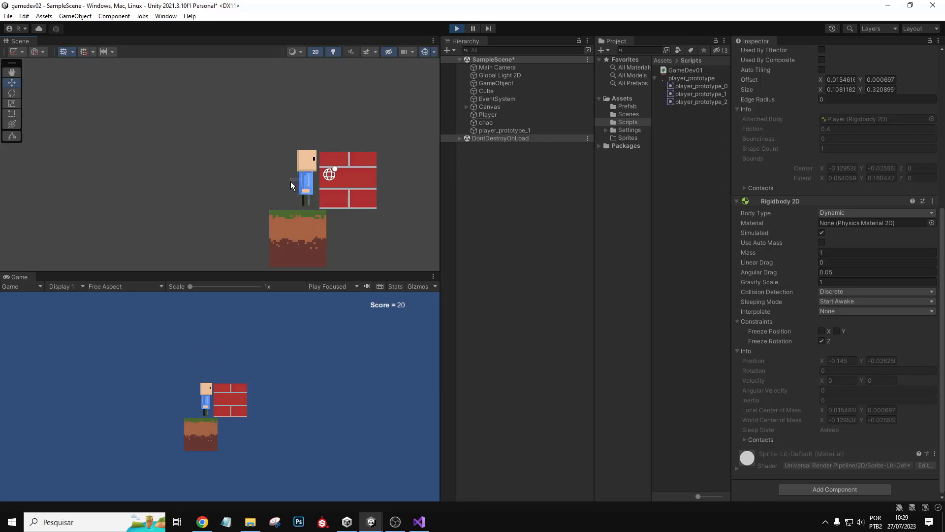
click(308, 181)
click(304, 183)
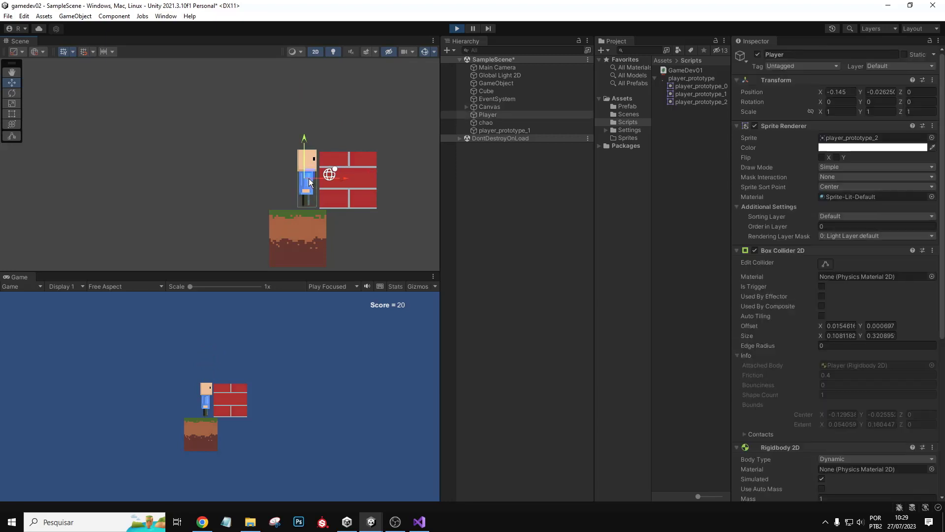
drag(304, 182, 255, 178)
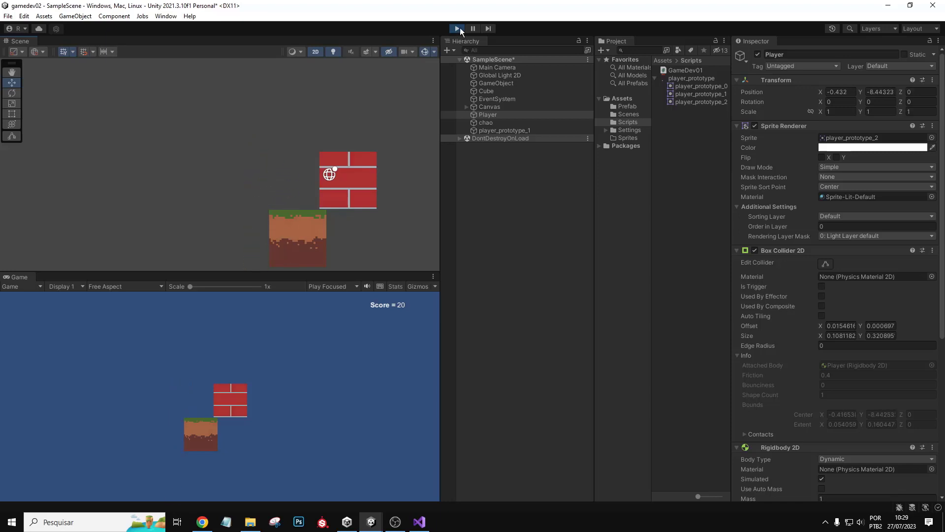
click(458, 28)
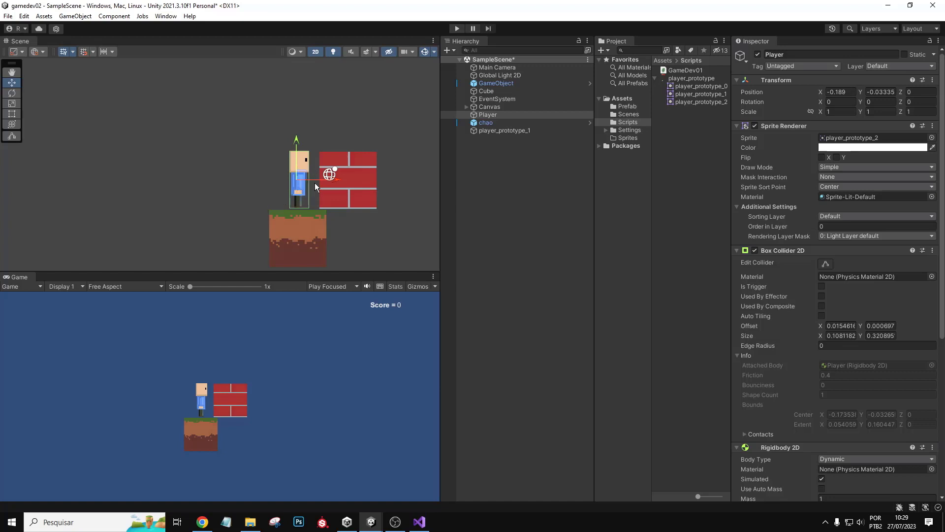
- Nudge the Player sideways, and during play mode trim its box collider at the feet to about 0.304 units tall
drag(337, 178, 332, 182)
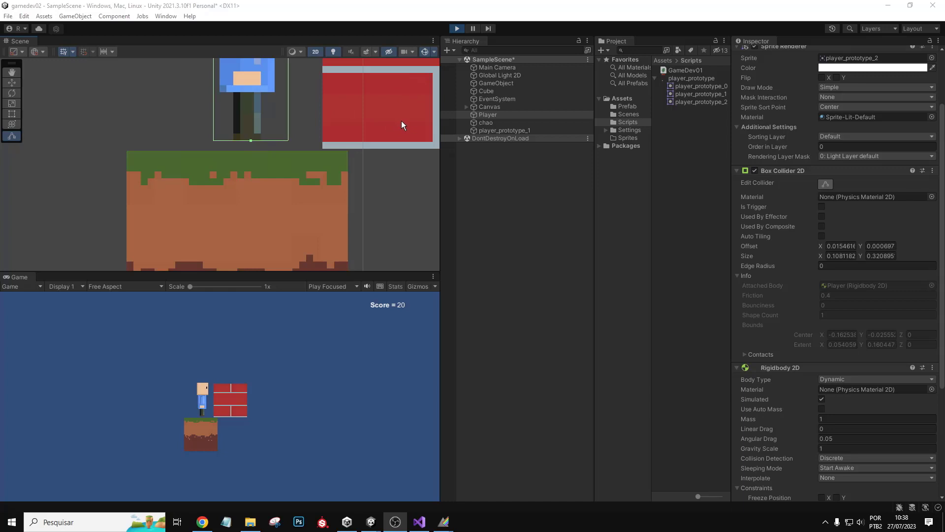
click(251, 140)
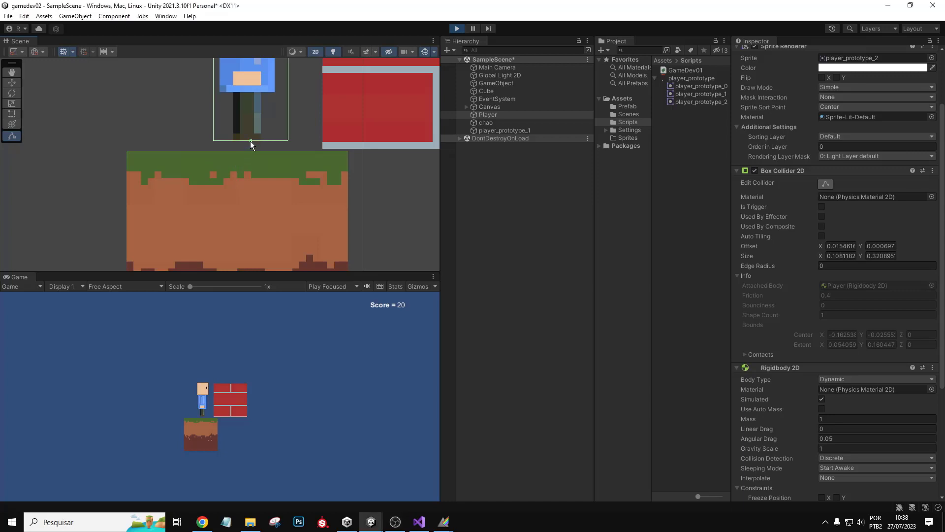
drag(250, 141, 252, 135)
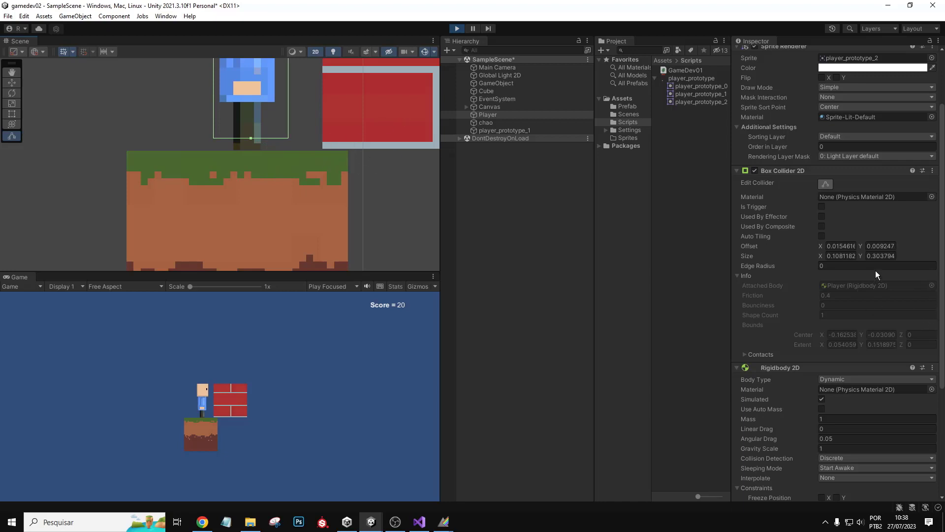
- Copy the running Player's Box Collider 2D component, stop the scene, and paste its values onto the Player's collider
click(933, 171)
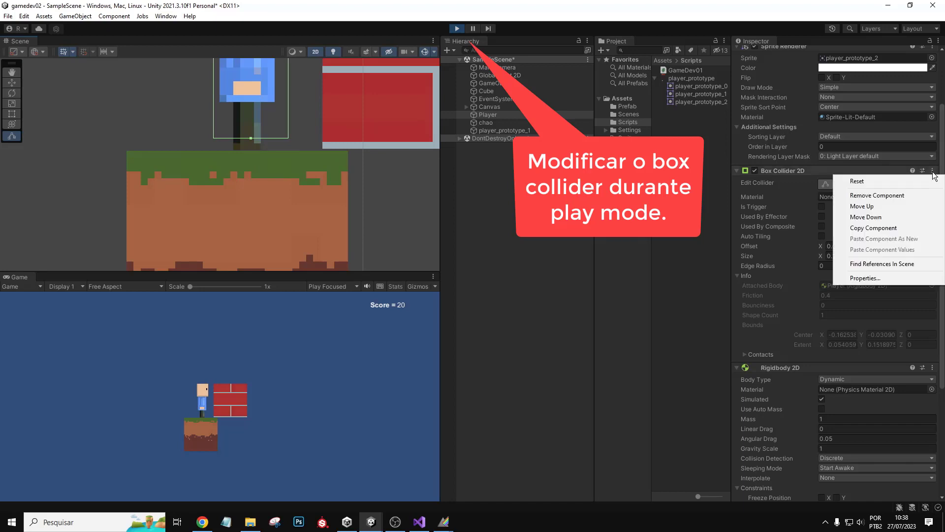
click(881, 228)
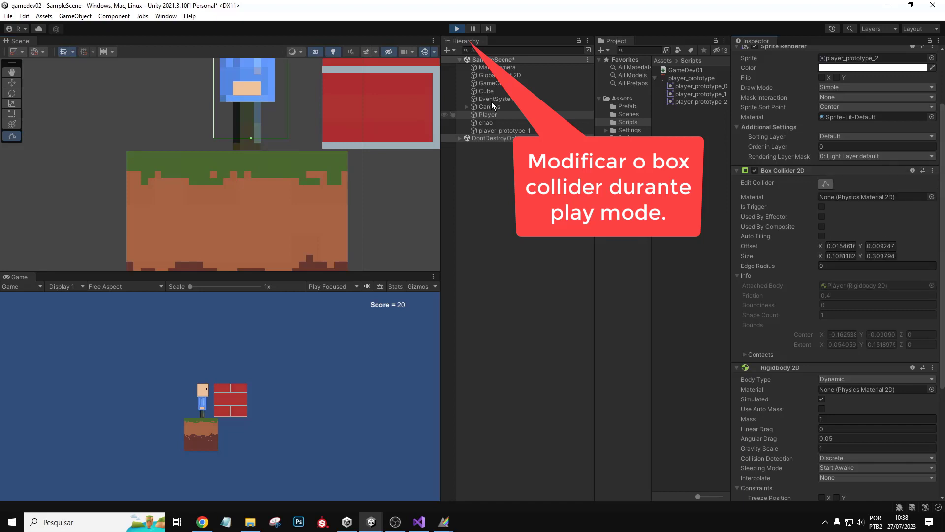
click(456, 30)
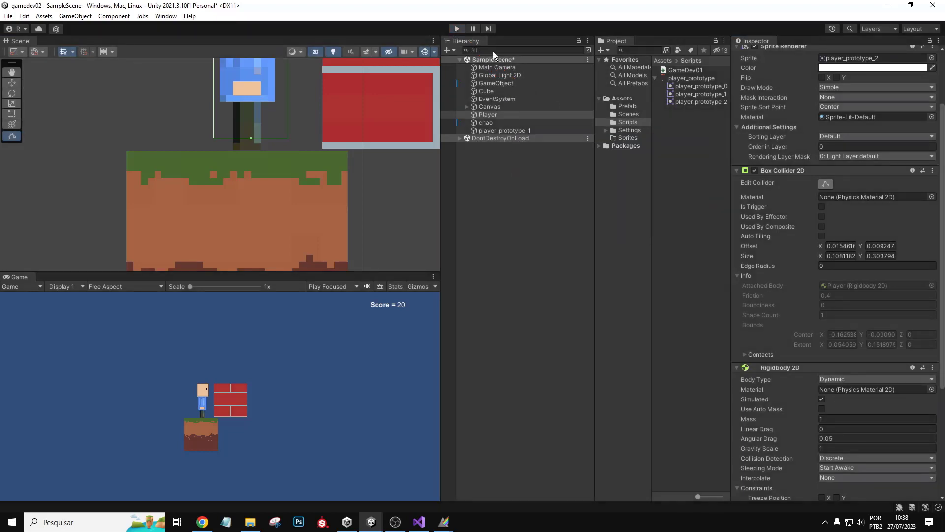
click(932, 170)
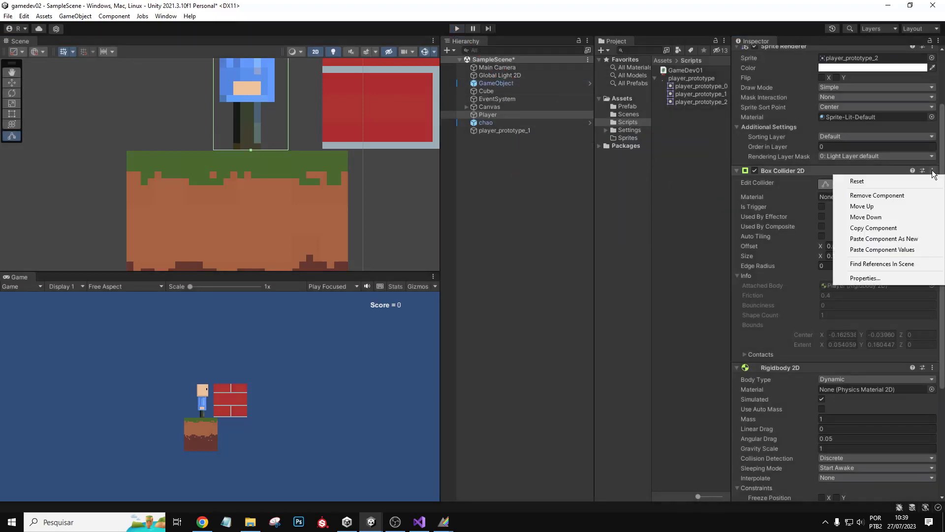
click(883, 250)
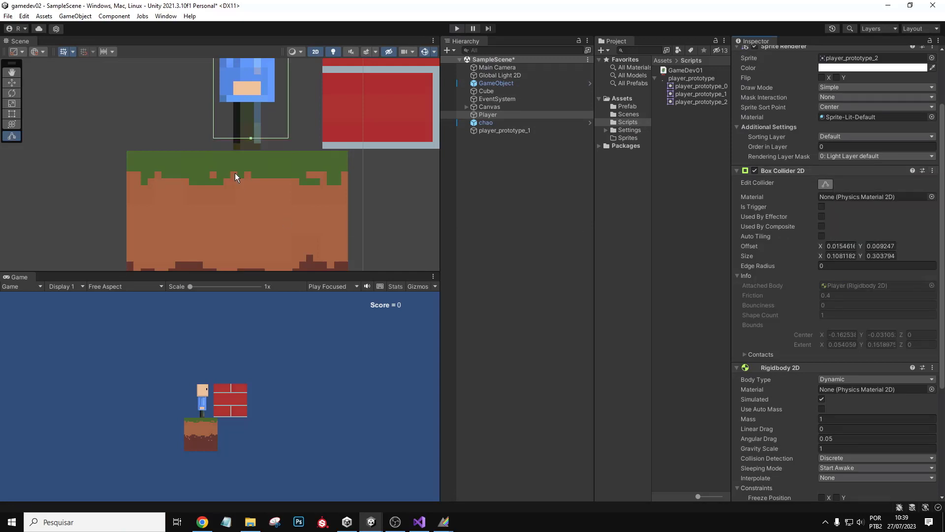
- Play-test the trimmed collider by running the scene and repeatedly lifting the Player above the chao ground to let it drop
click(455, 30)
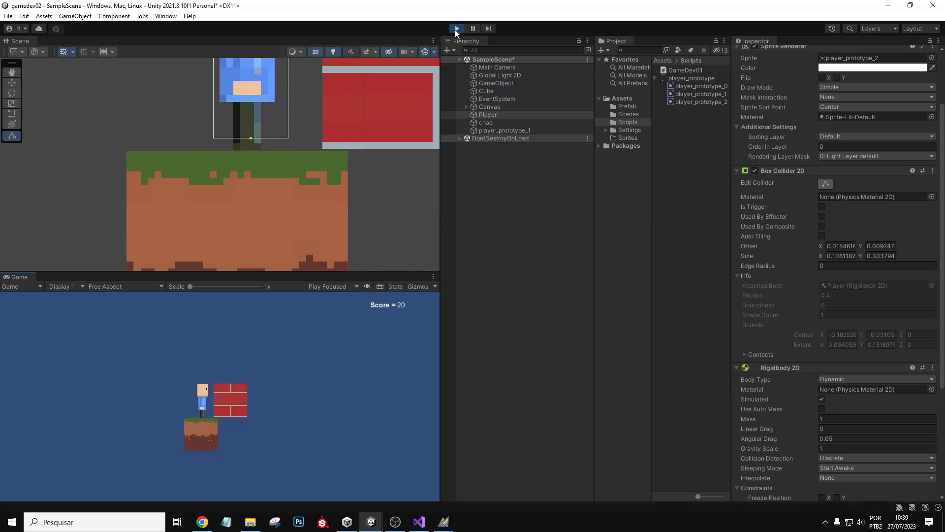
scroll(252, 98, down, 3)
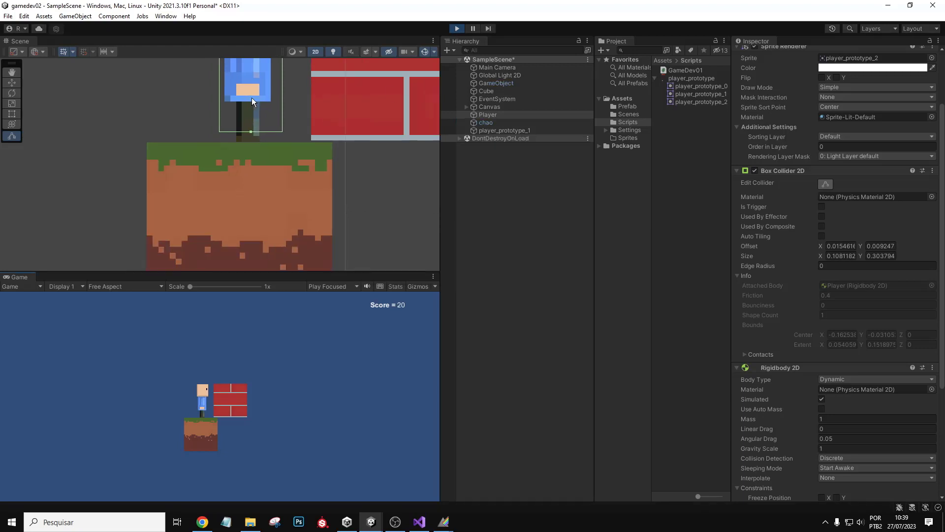
click(388, 177)
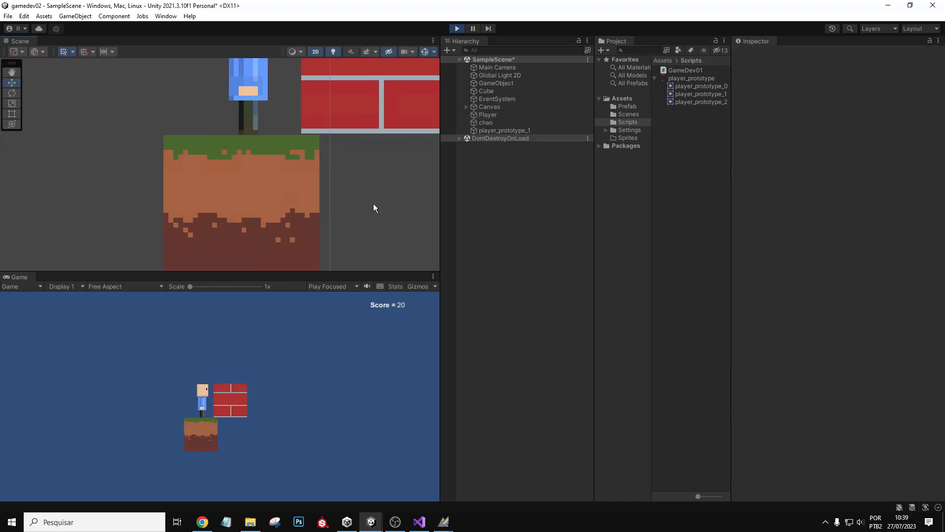
key(space)
click(12, 72)
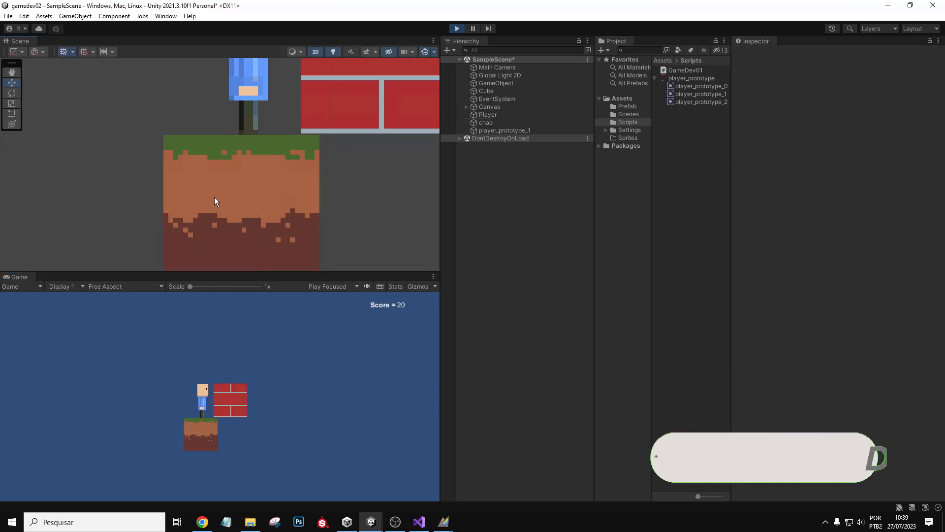
middle_drag(203, 216, 183, 334)
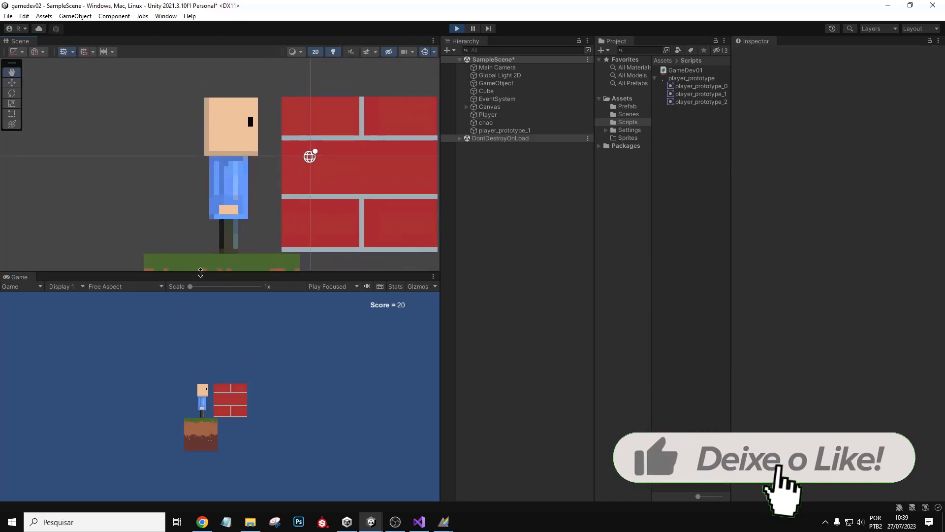
click(219, 166)
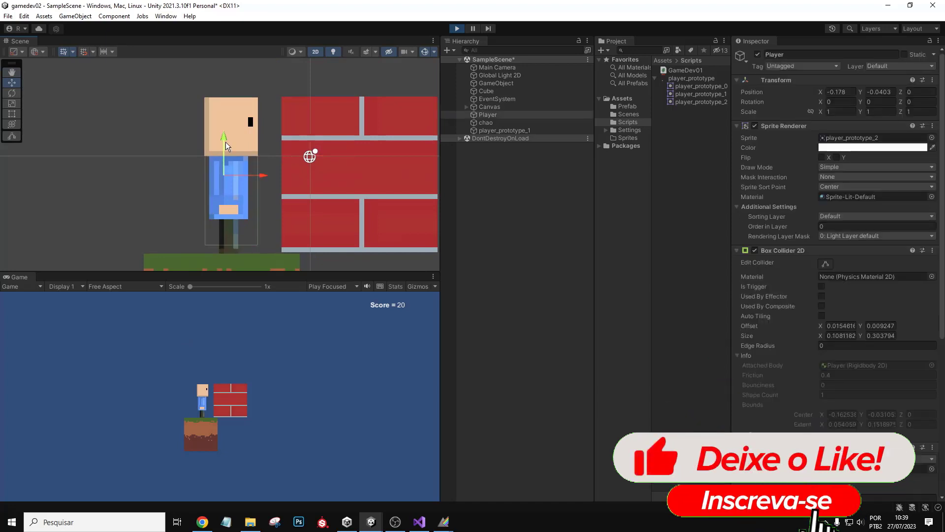
drag(225, 142, 231, 95)
drag(224, 142, 230, 97)
click(231, 128)
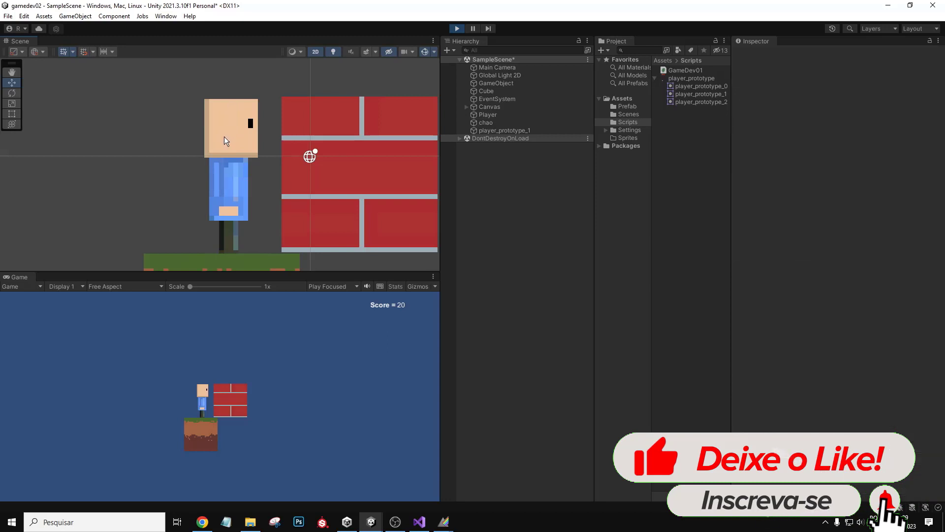
click(221, 161)
drag(226, 142, 227, 96)
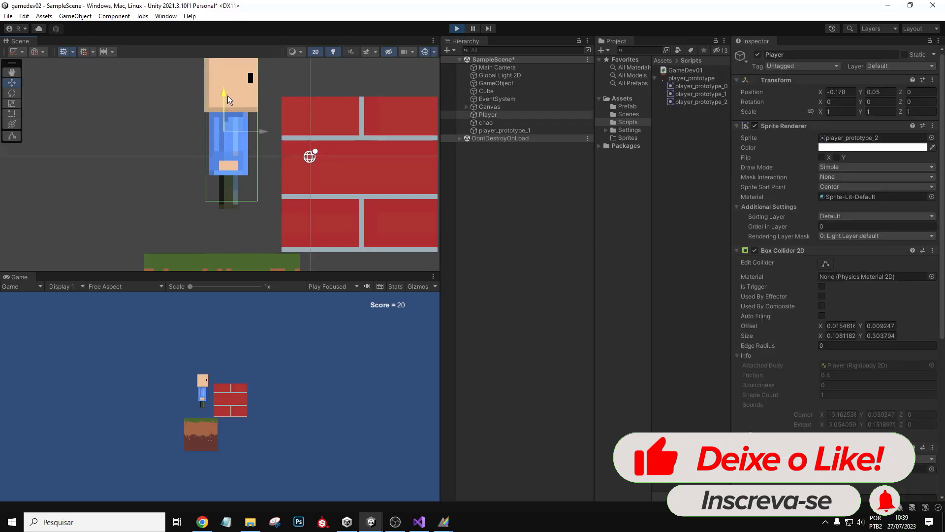
drag(226, 137, 230, 105)
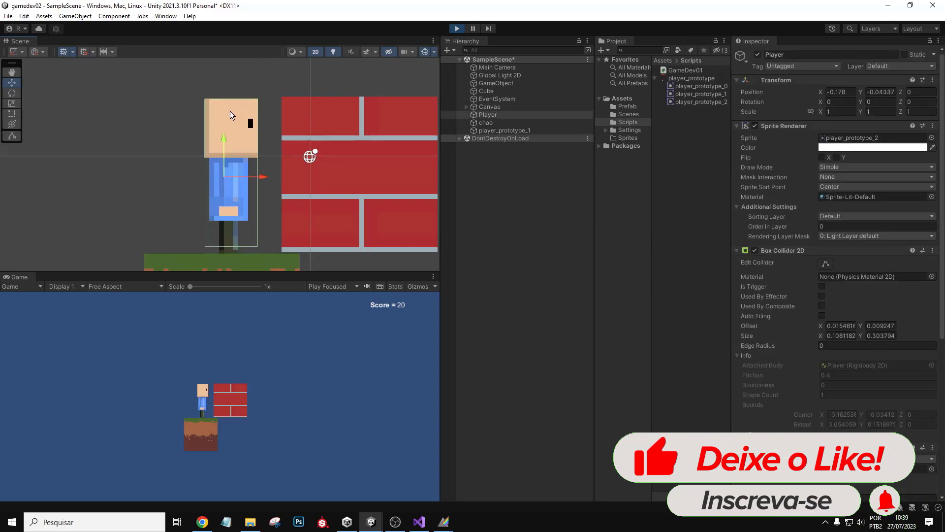
drag(226, 137, 230, 98)
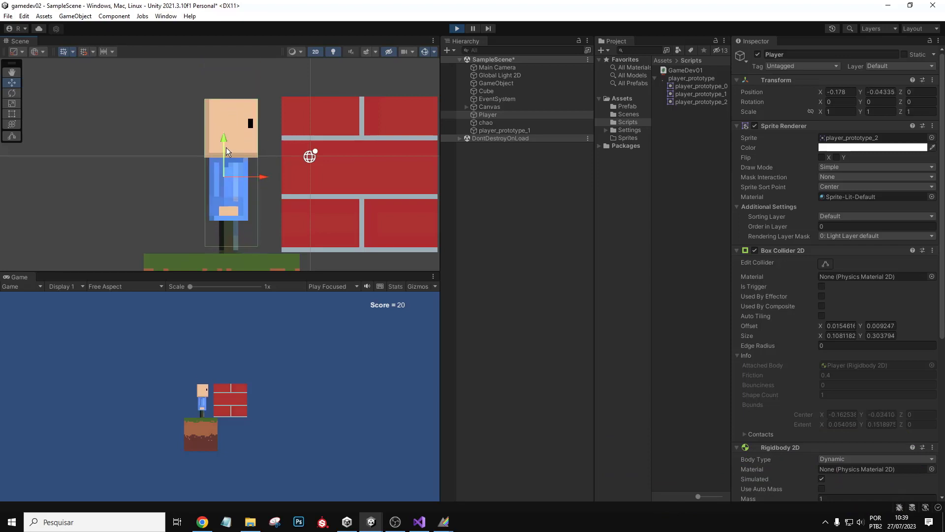
drag(226, 147, 226, 111)
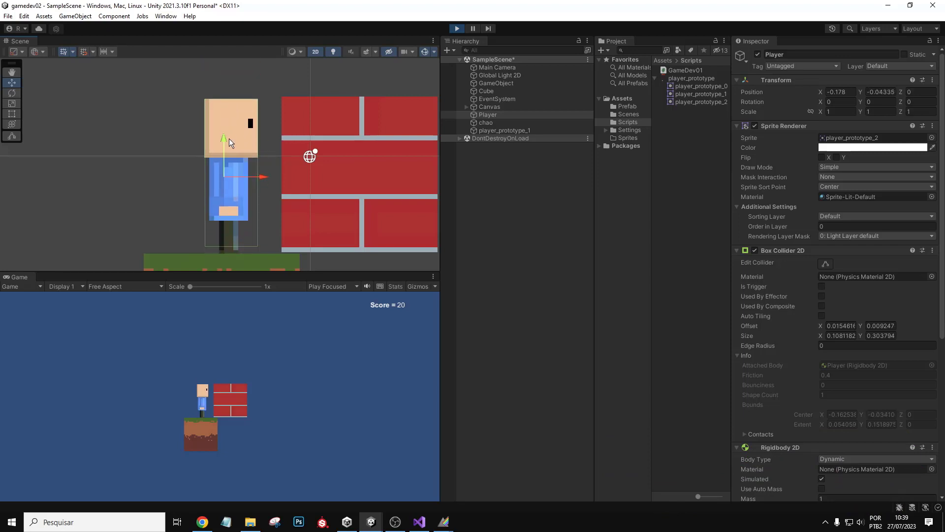